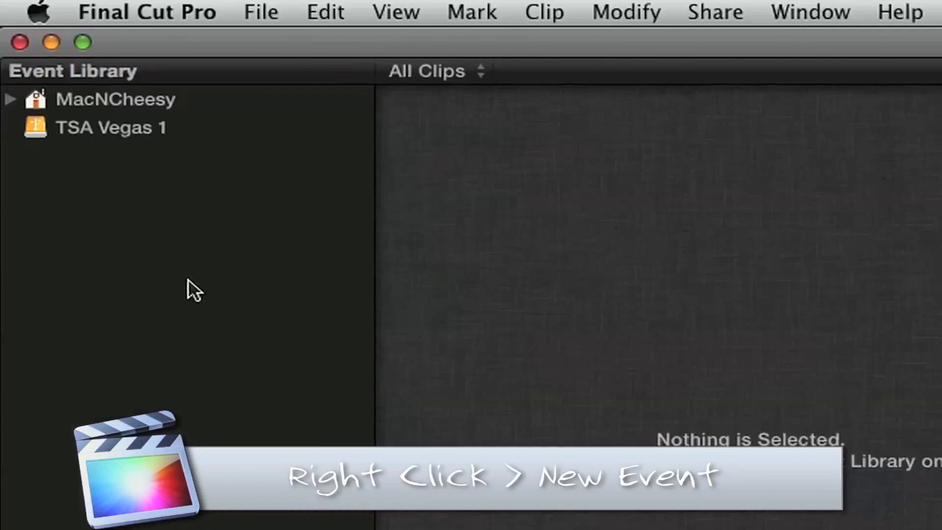
# Step: Create an empty event called 'Fina Cut Tutorial' under TSA Vegas 1 › 2011
pyautogui.rightClick(64, 93)
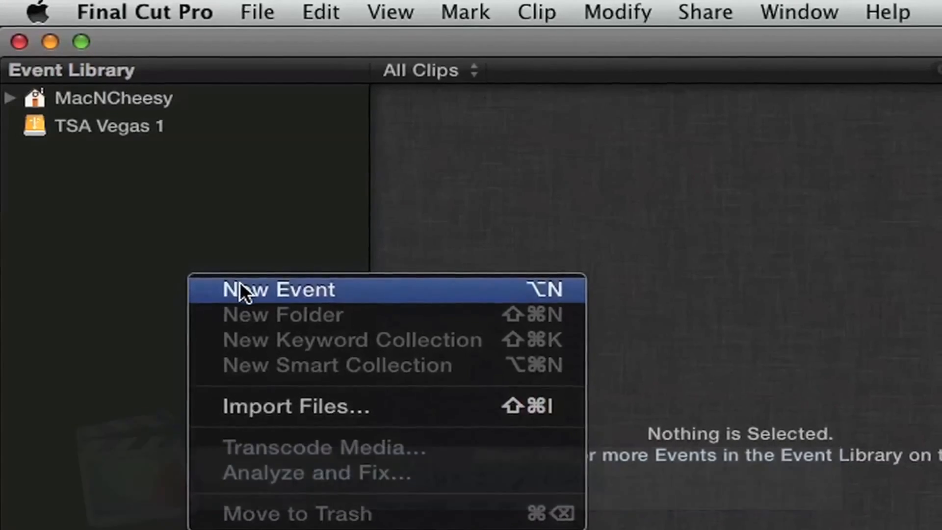
pyautogui.click(237, 288)
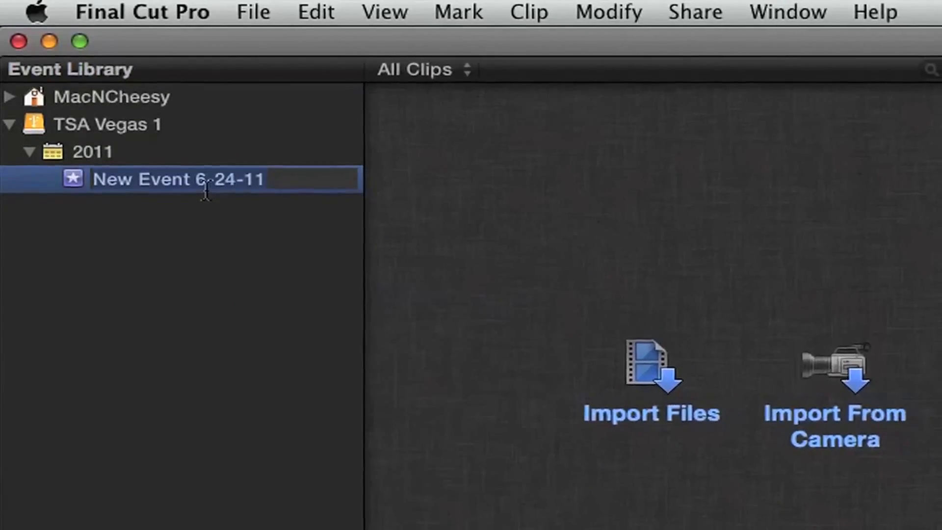
pyautogui.write('Fina l')
pyautogui.press('BackSpace')
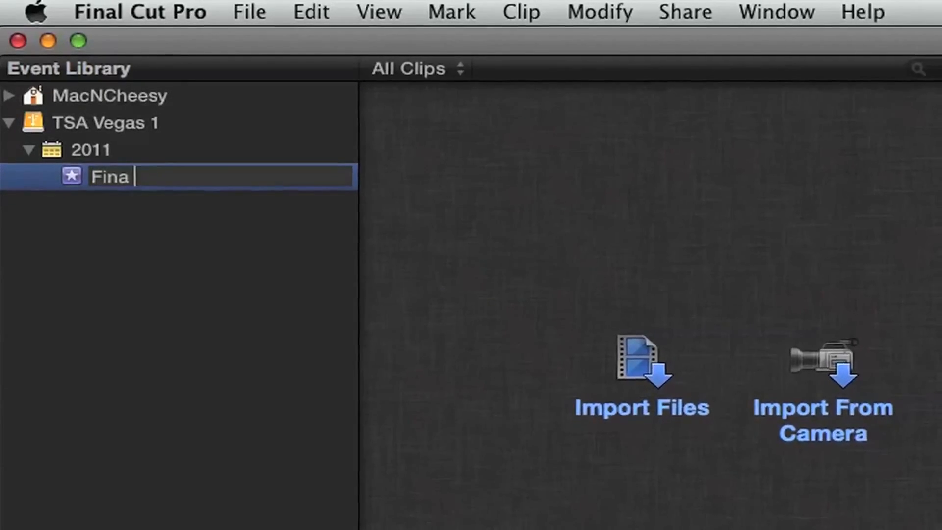
pyautogui.write('Cut Tutorial')
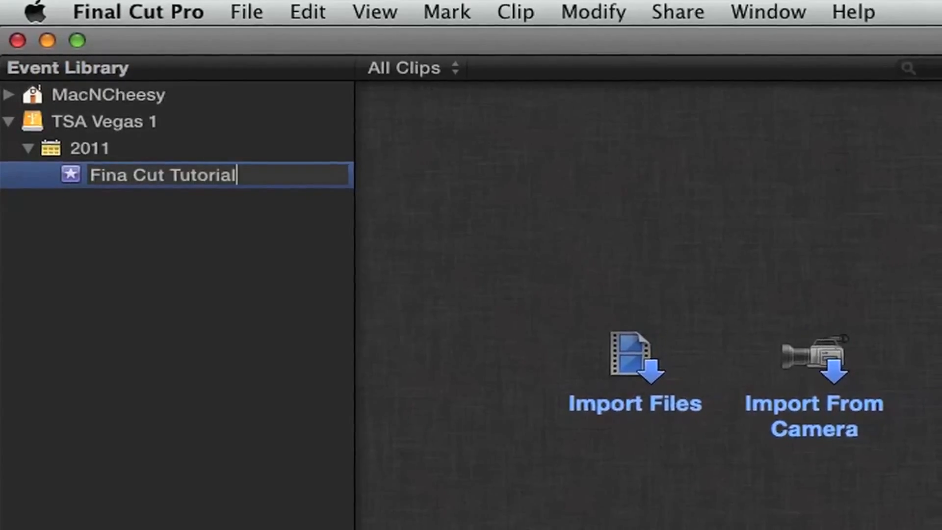
pyautogui.press('Return')
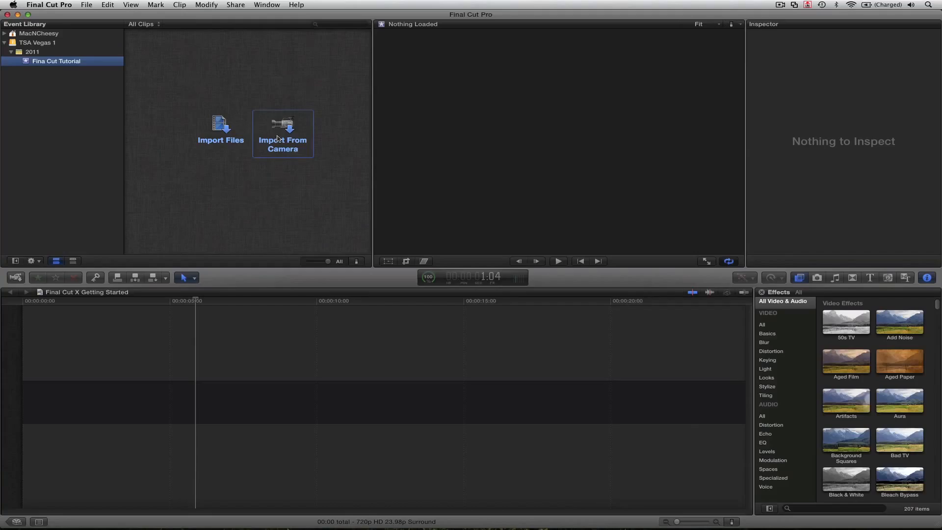
# Step: Import the Final Cut X Tutorial folder into the existing Fina Cut Tutorial event, adding six clips
pyautogui.click(222, 136)
pyautogui.scroll(-15, 441, 129)
pyautogui.click(441, 129)
pyautogui.press('f')
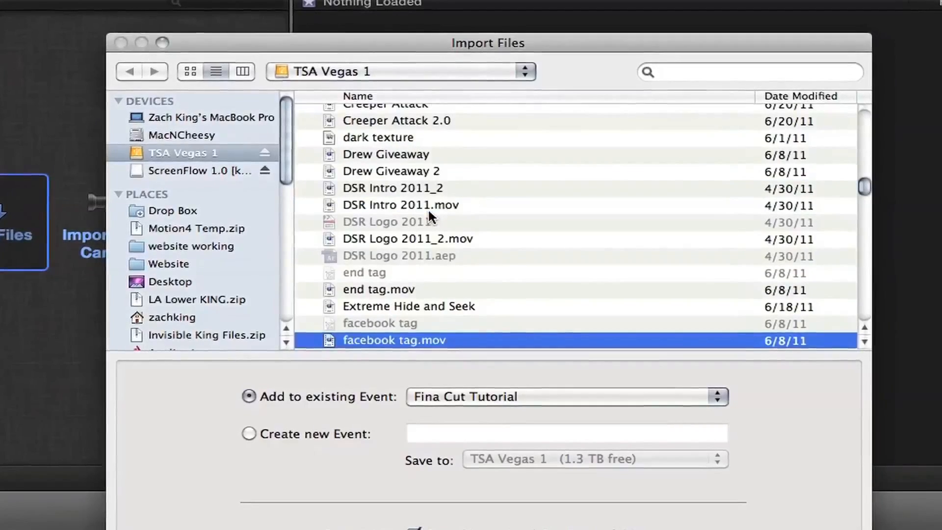
pyautogui.scroll(-6, 440, 128)
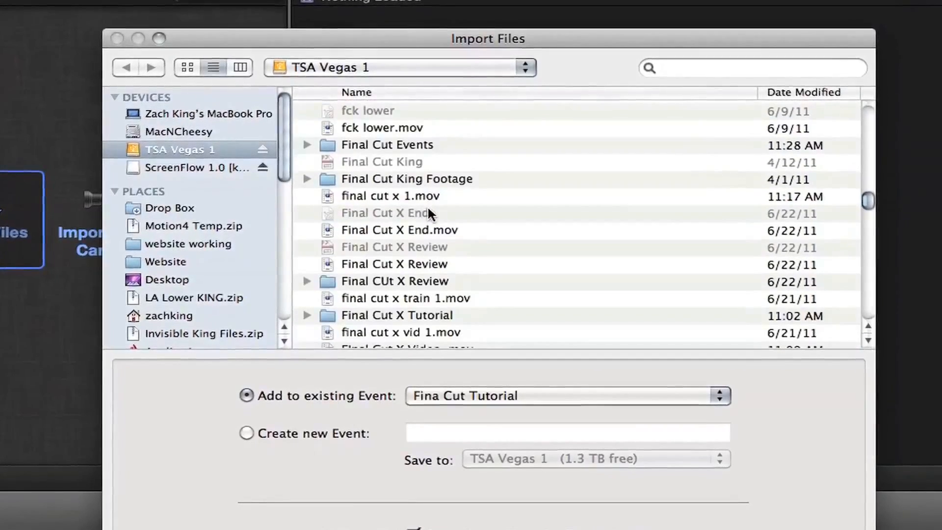
pyautogui.scroll(-5, 427, 203)
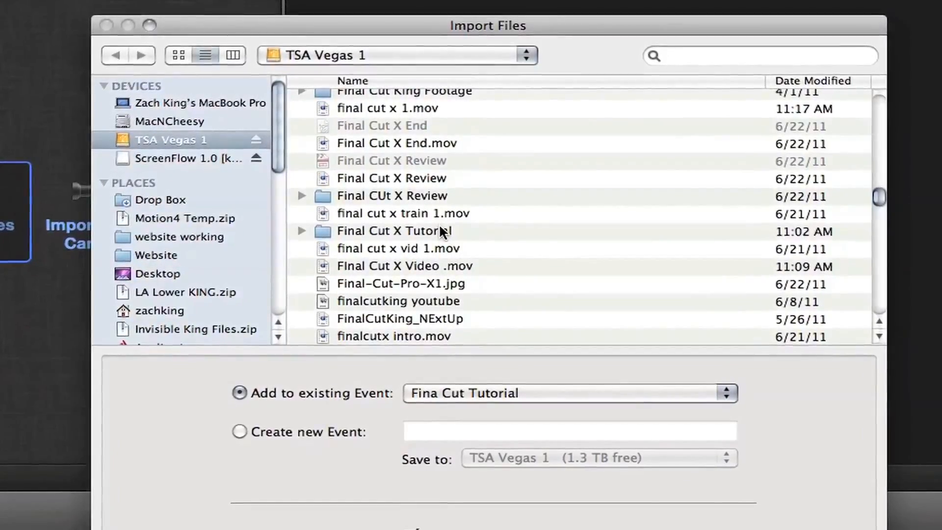
pyautogui.click(437, 235)
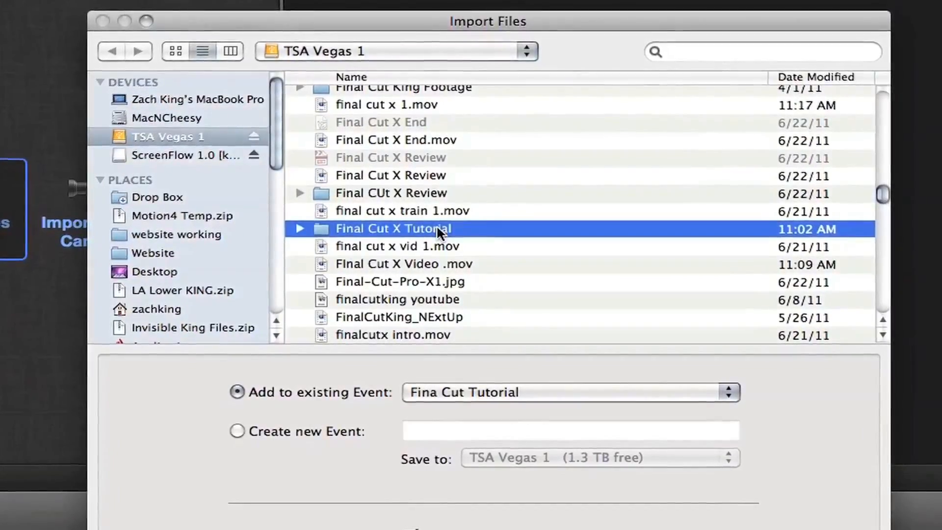
pyautogui.scroll(3, 437, 224)
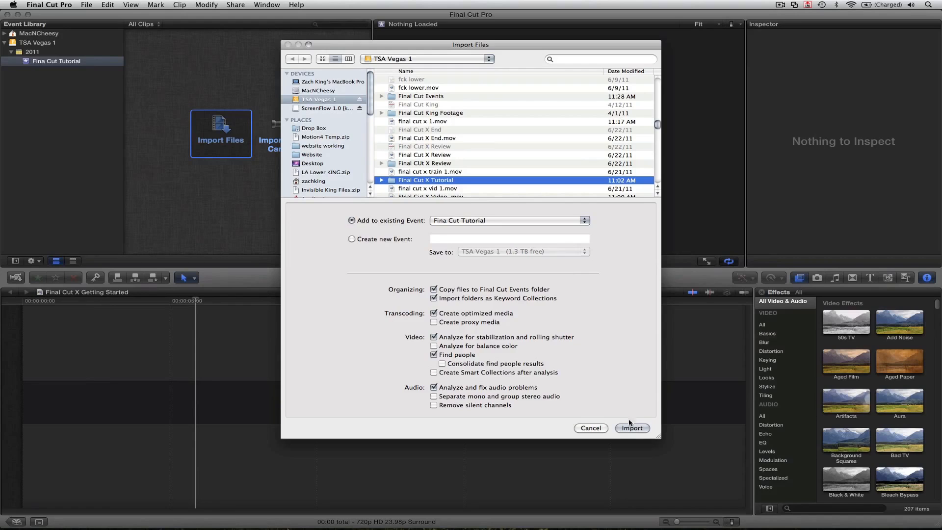
pyautogui.click(632, 428)
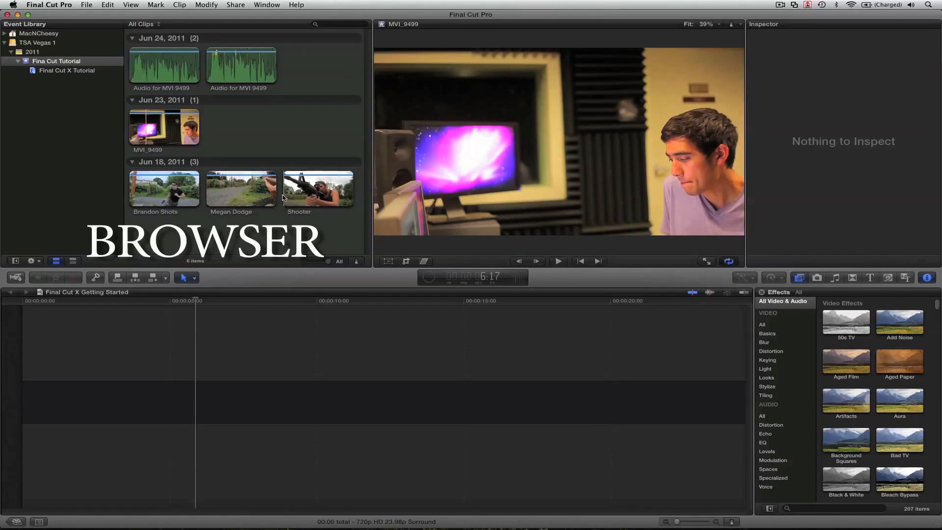
pyautogui.click(246, 74)
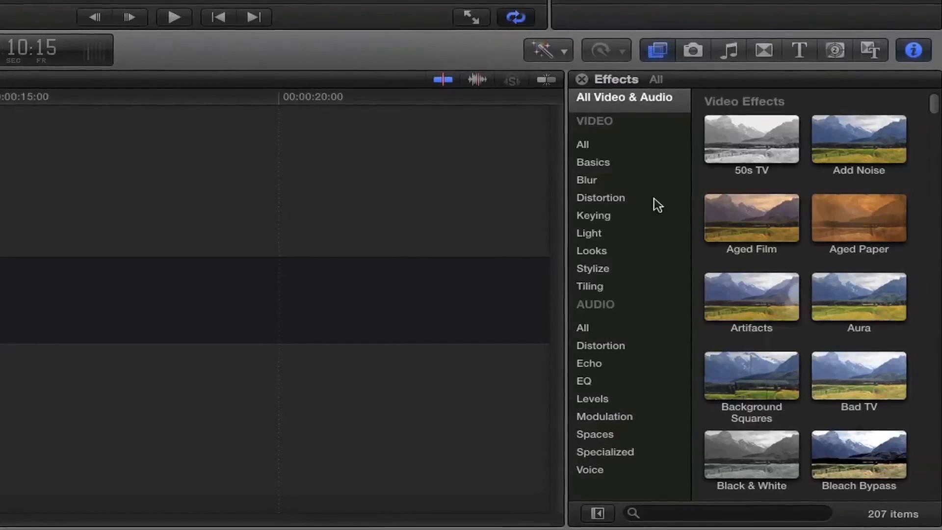
pyautogui.click(696, 51)
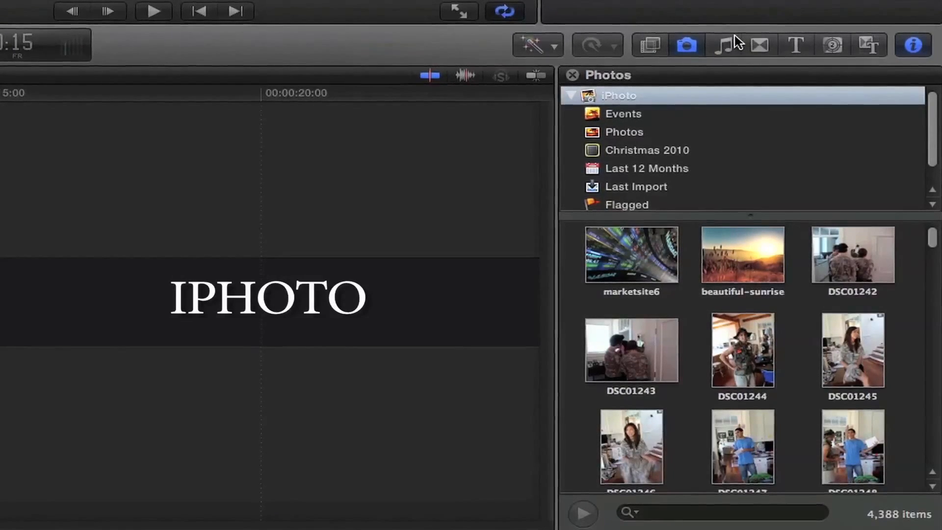
pyautogui.click(731, 43)
pyautogui.click(765, 45)
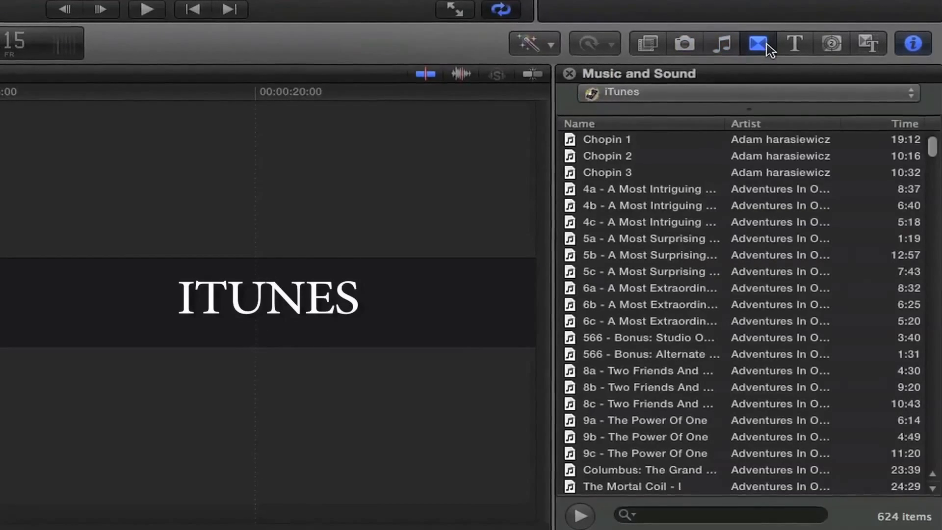
pyautogui.click(788, 44)
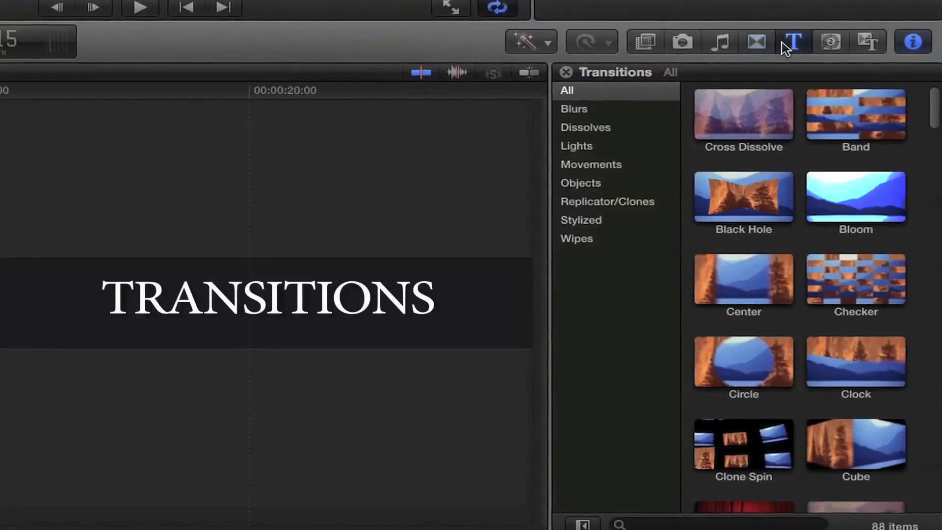
pyautogui.click(830, 44)
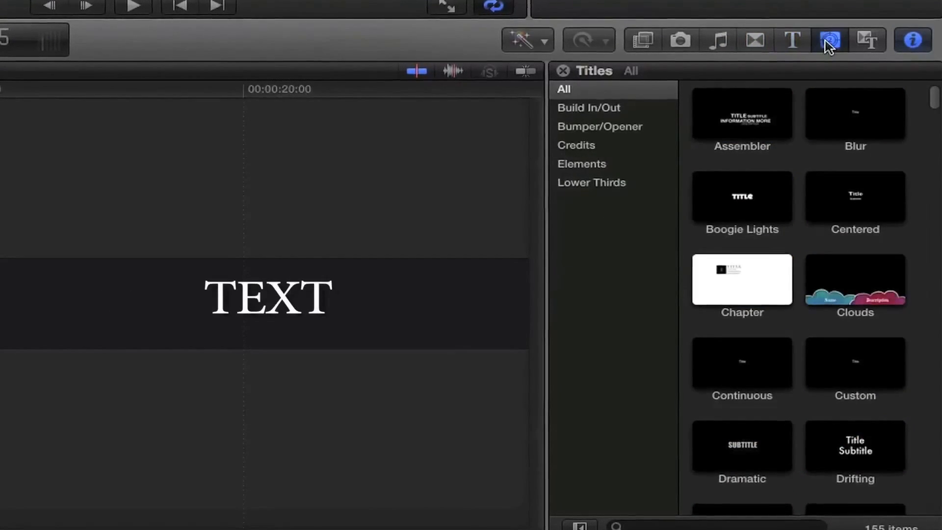
pyautogui.click(867, 41)
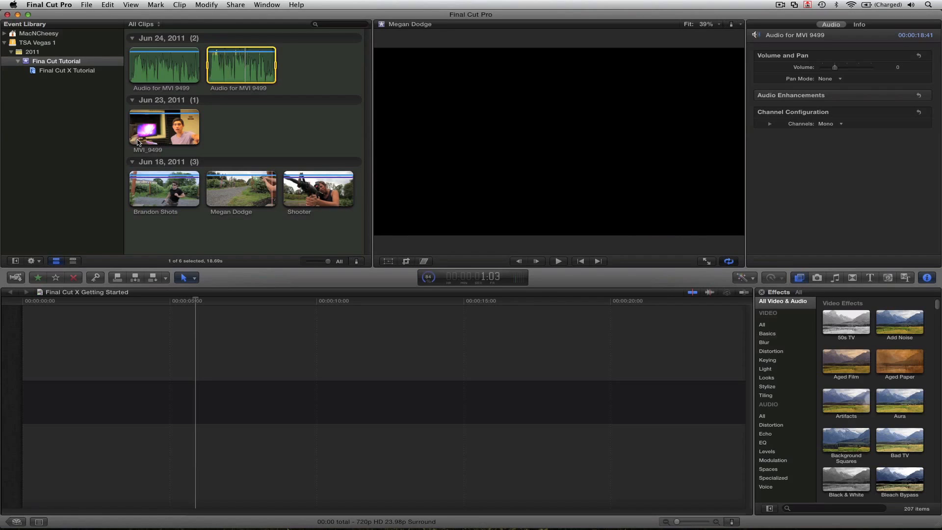
# Step: Preview the MVI_9499 clip by playing it briefly
pyautogui.click(138, 143)
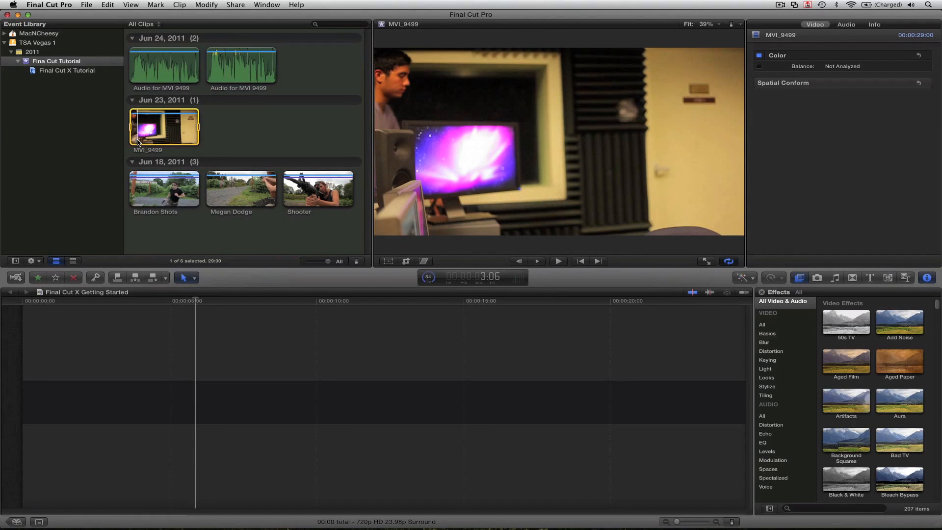
pyautogui.press('space')
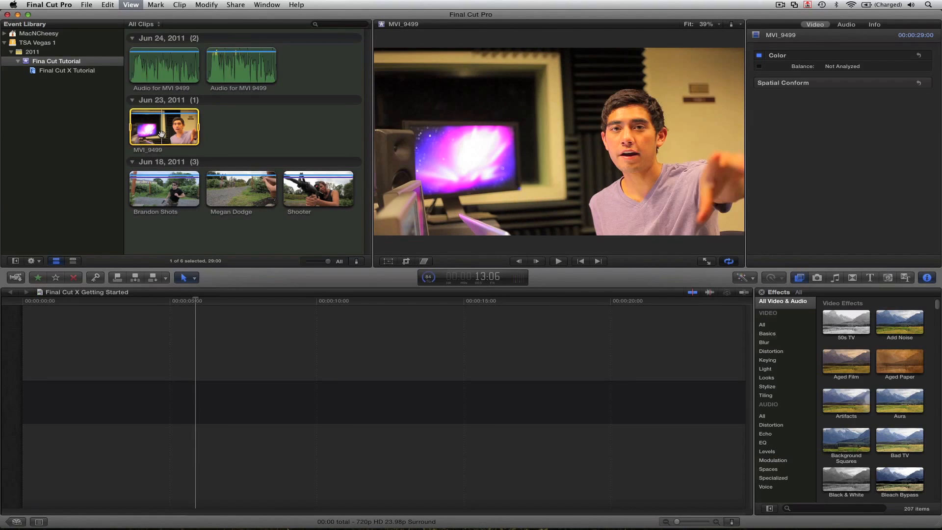
pyautogui.press('space')
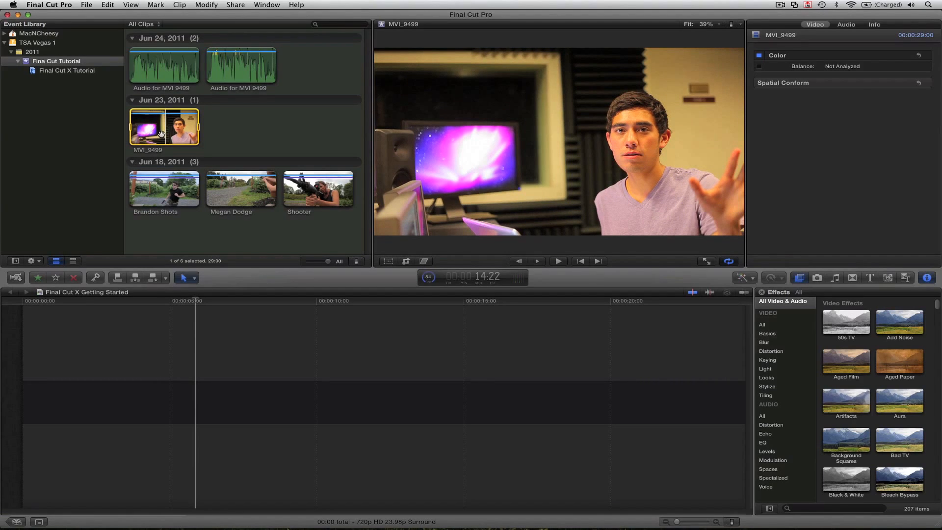
# Step: Select MVI_9499 together with the first Audio for MVI 9499 clip
pyautogui.click(153, 70)
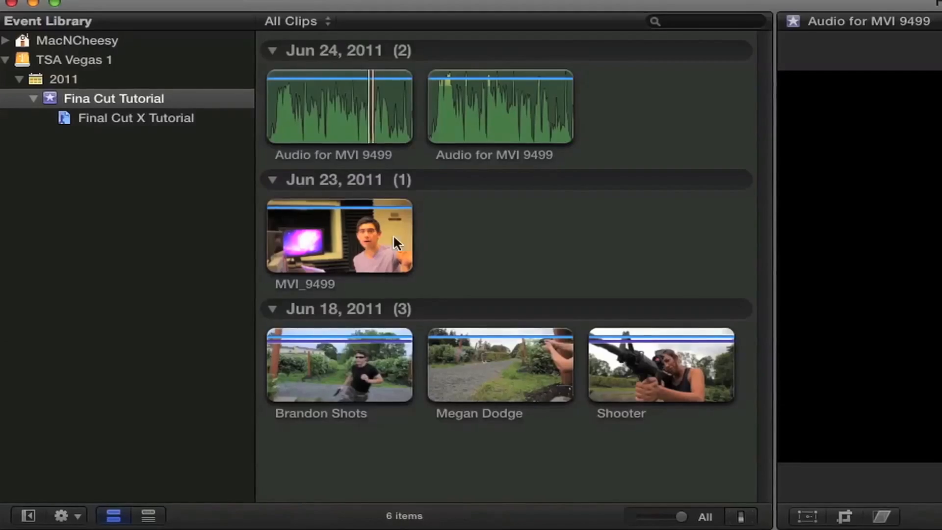
pyautogui.click(179, 126)
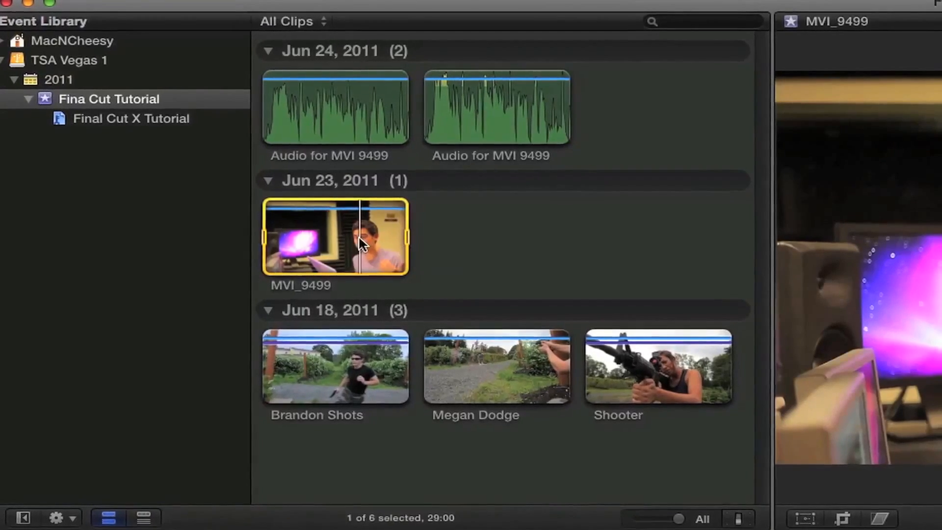
pyautogui.keyDown('super'); pyautogui.click(347, 108); pyautogui.keyUp('super')
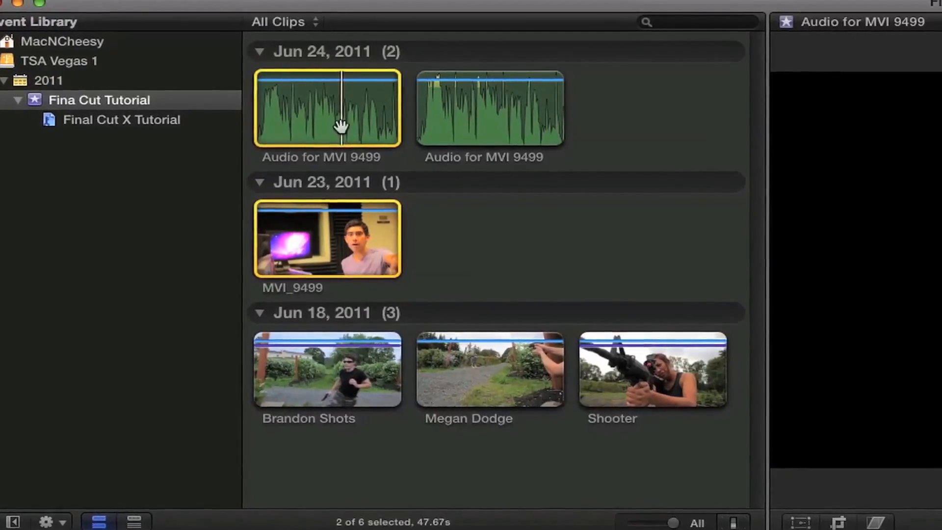
# Step: Synchronize MVI_9499 with its audio, then play the new Synchronized Clip to check sync
pyautogui.rightClick(324, 238)
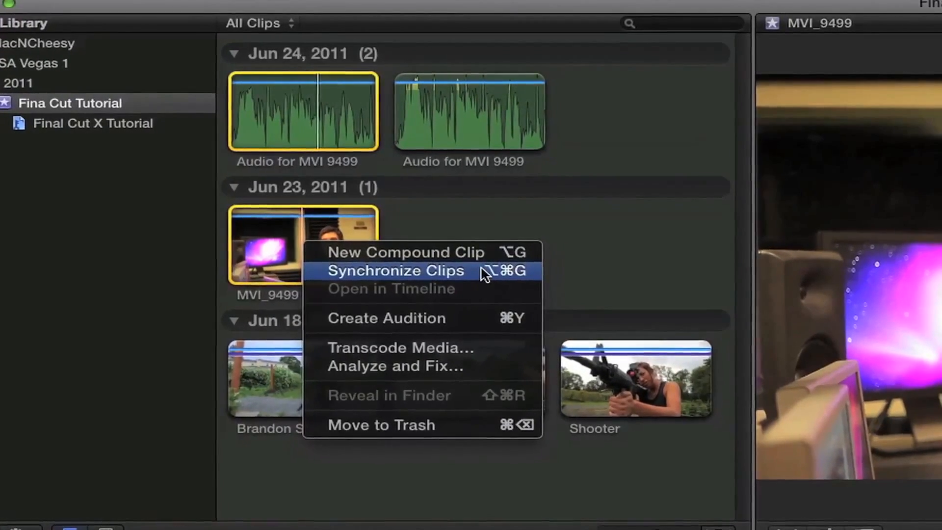
pyautogui.click(485, 269)
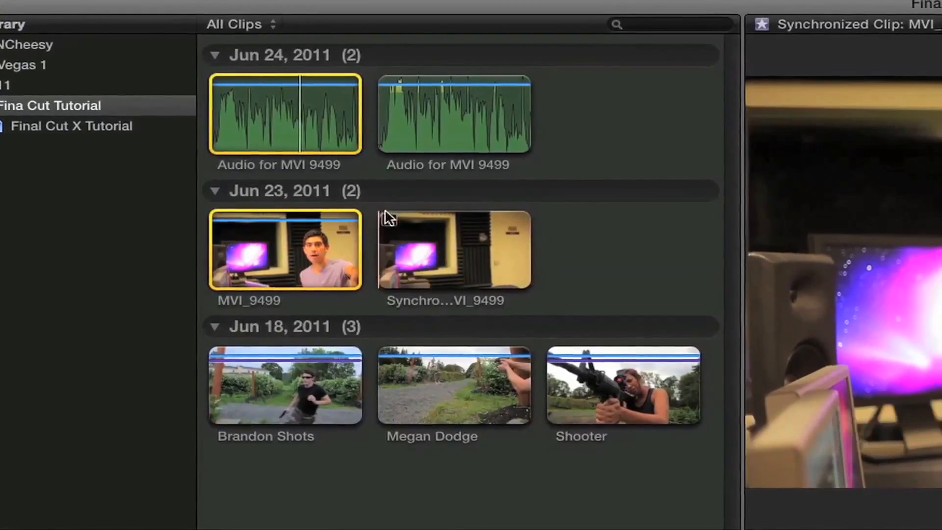
pyautogui.click(441, 255)
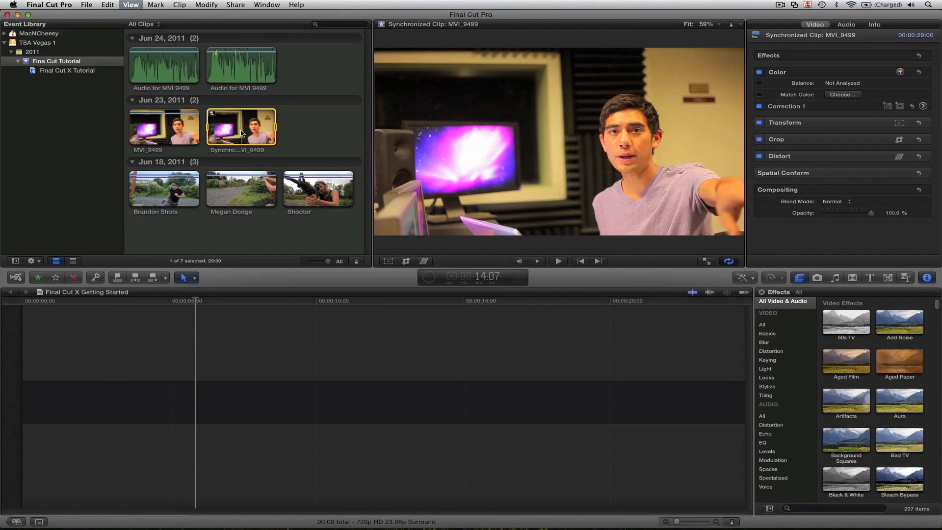
pyautogui.press('space')
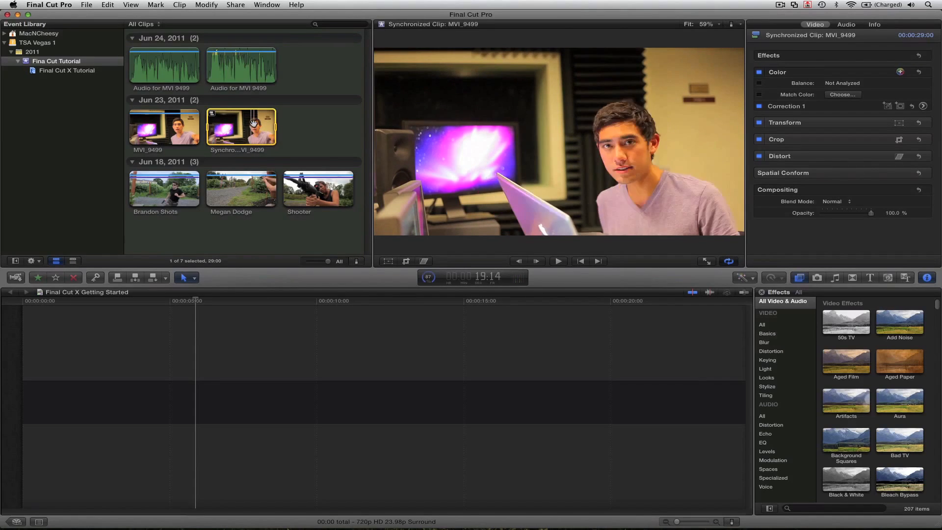
pyautogui.click(267, 230)
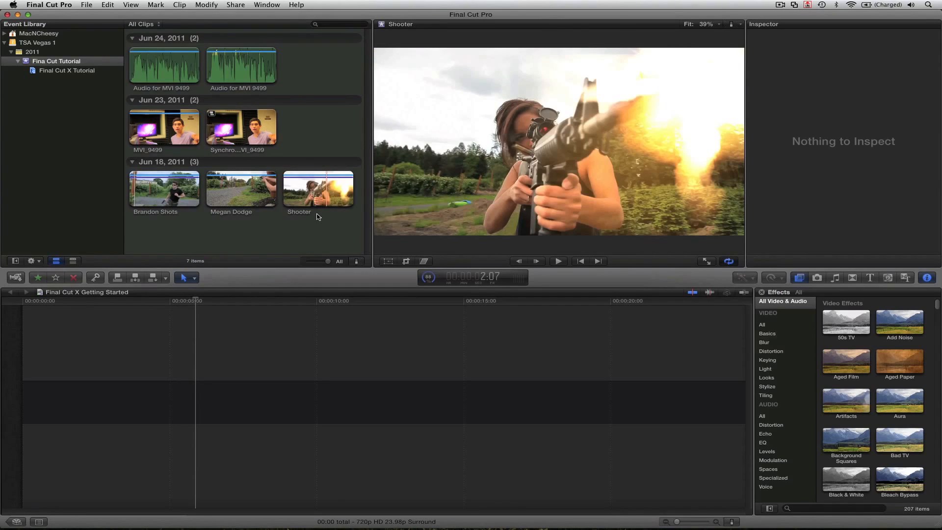
pyautogui.click(173, 192)
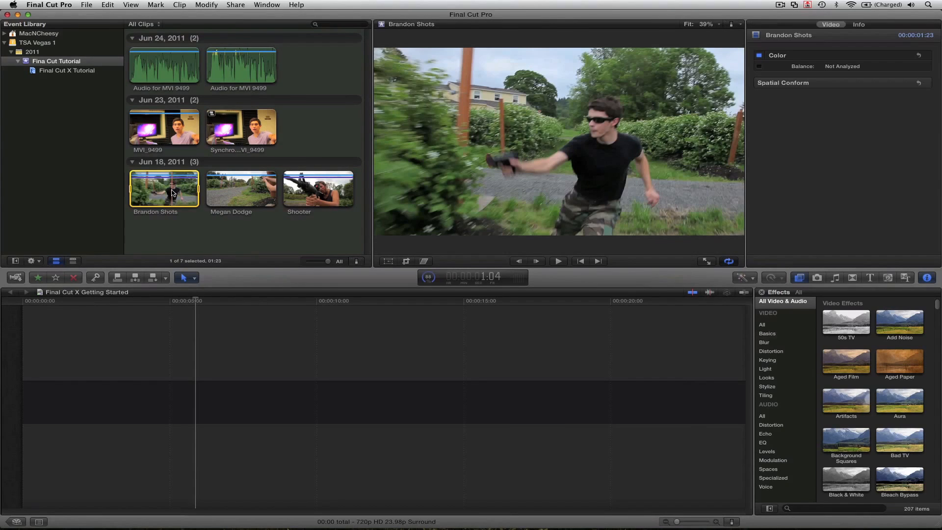
pyautogui.press('space')
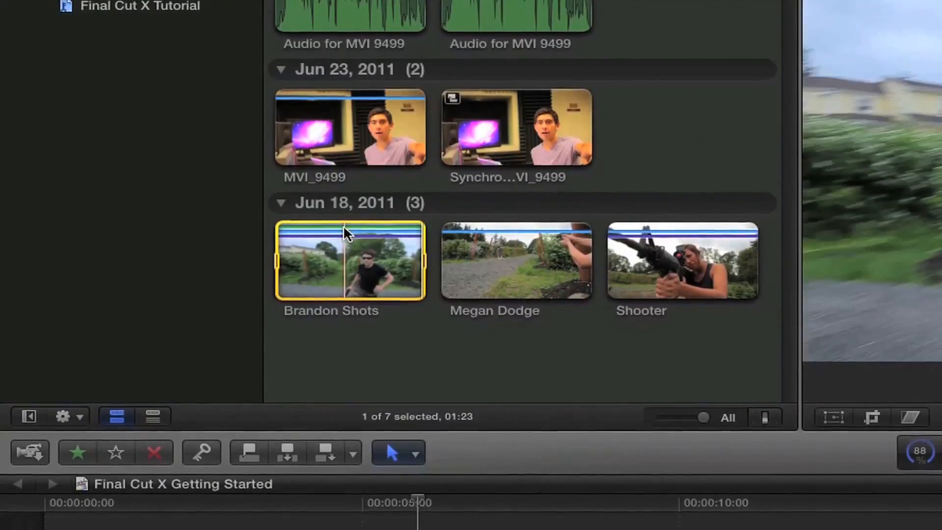
pyautogui.click(489, 264)
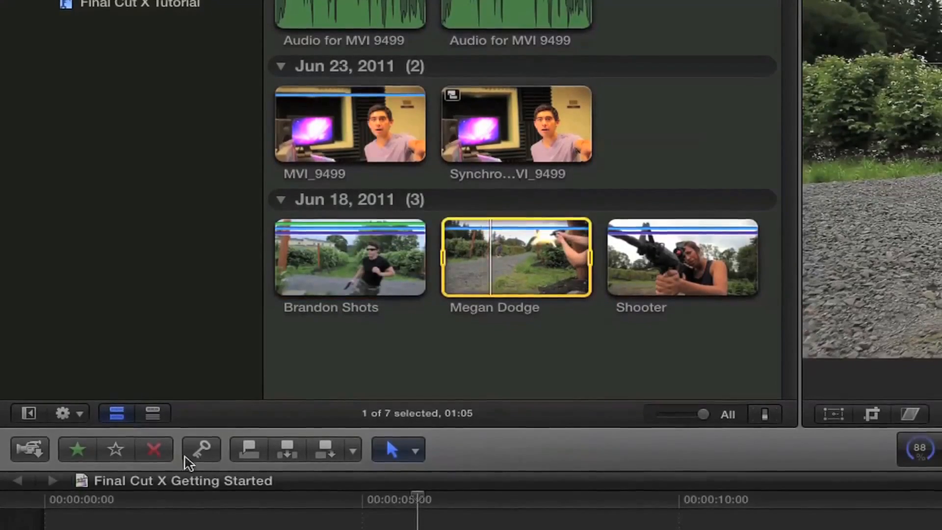
pyautogui.click(160, 453)
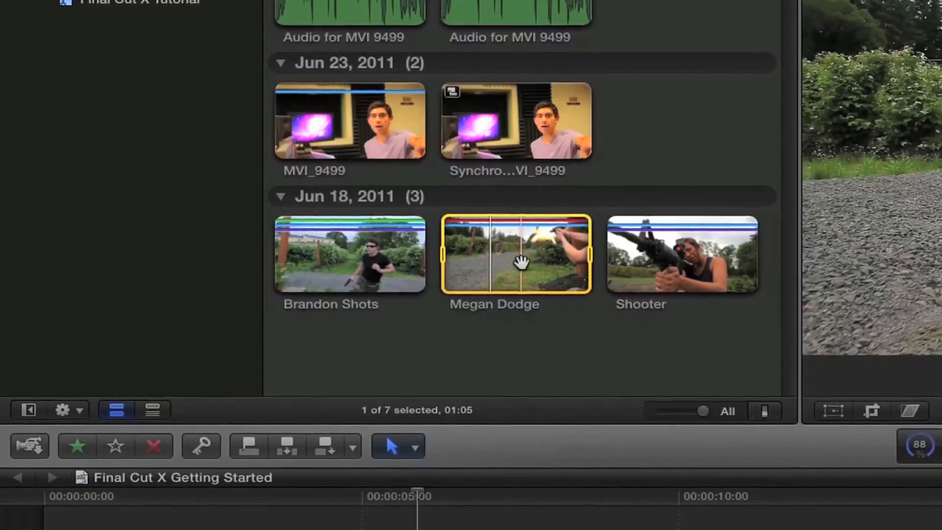
pyautogui.click(666, 264)
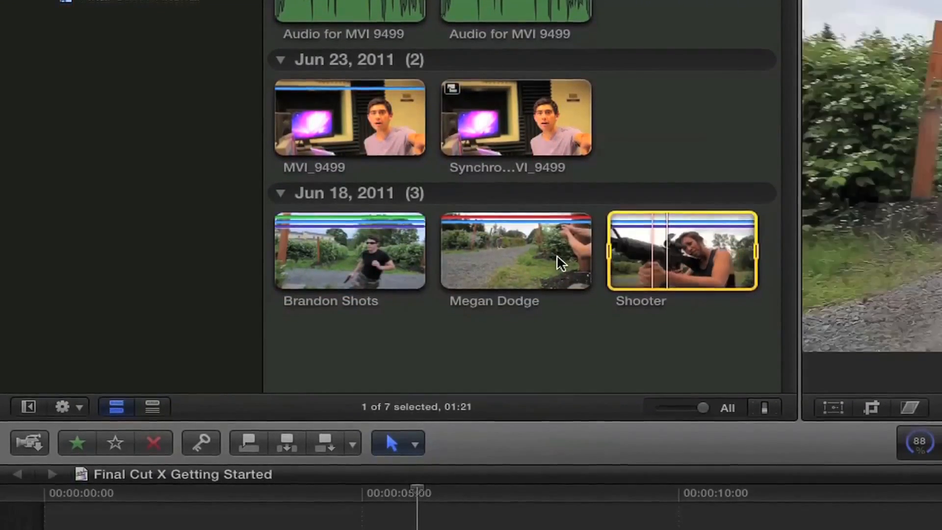
pyautogui.click(559, 260)
pyautogui.click(117, 442)
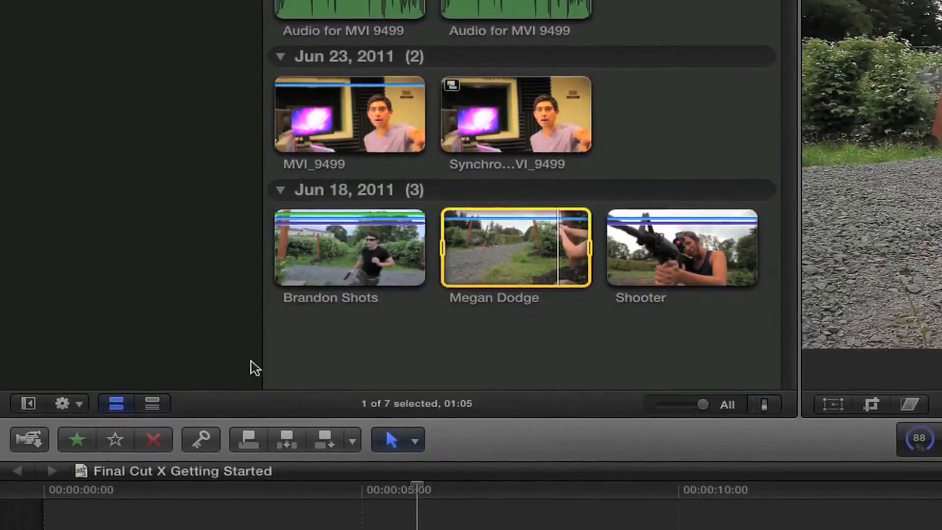
pyautogui.click(329, 232)
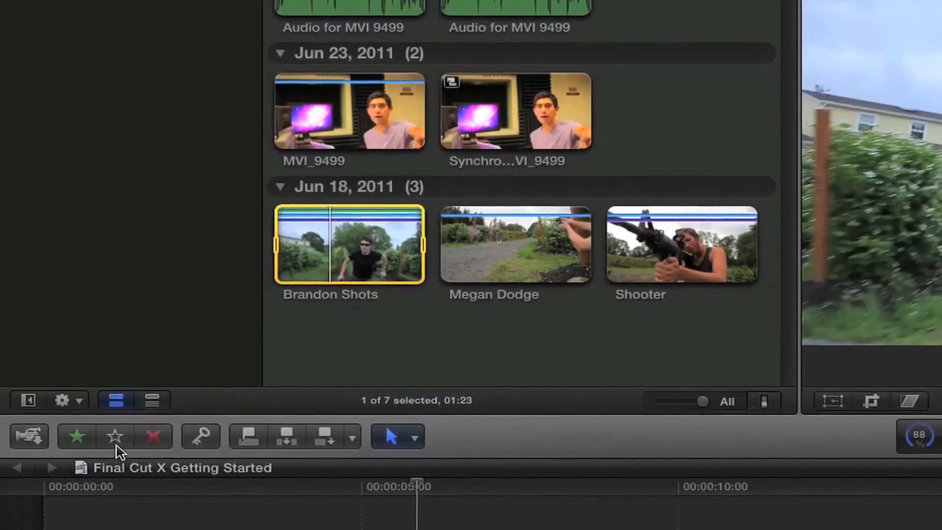
pyautogui.click(117, 448)
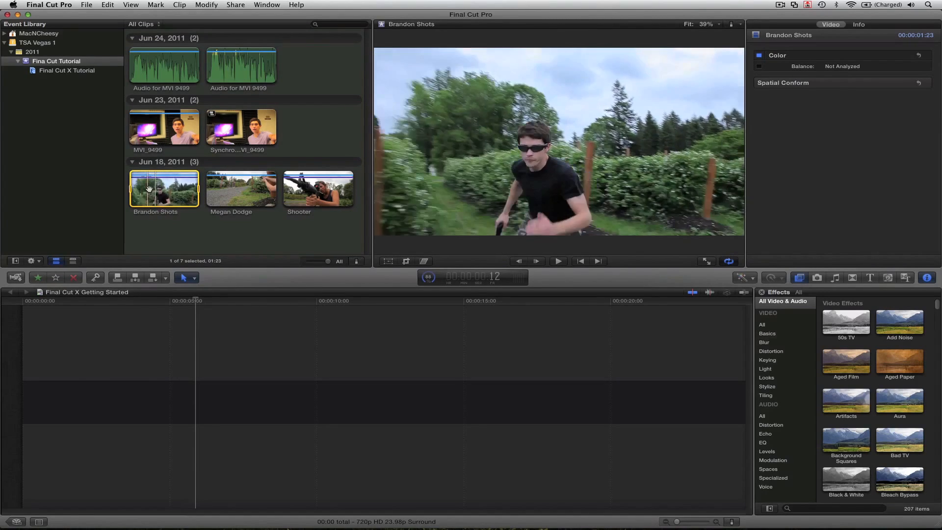
pyautogui.moveTo(159, 189); pyautogui.dragTo(79, 361)
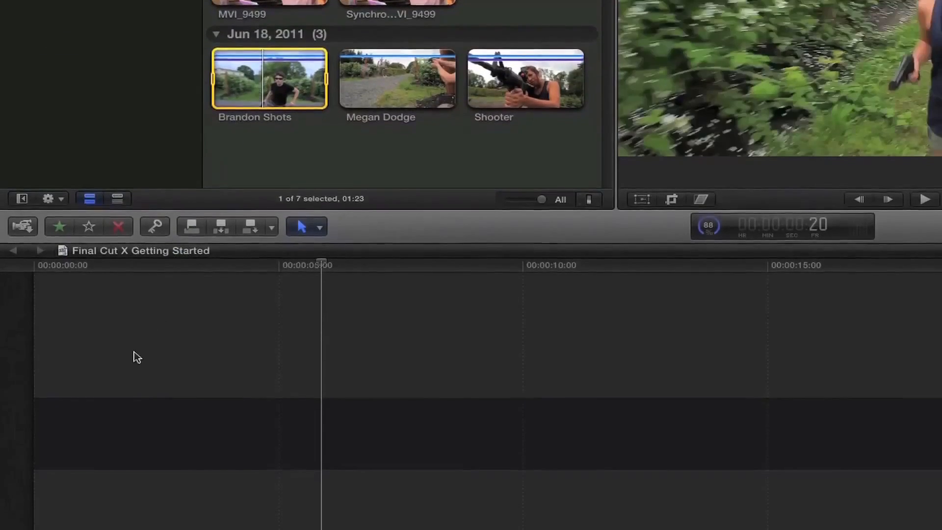
pyautogui.moveTo(126, 353); pyautogui.dragTo(126, 353)
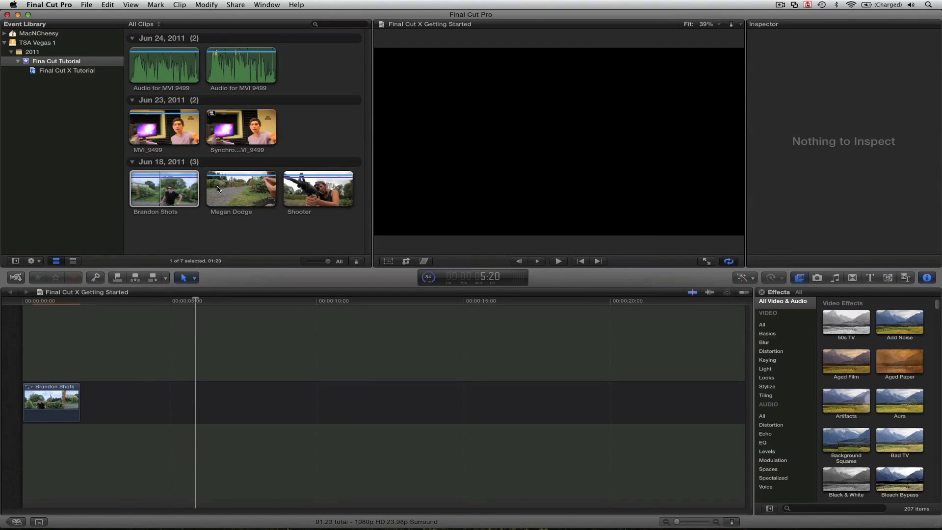
pyautogui.click(217, 190)
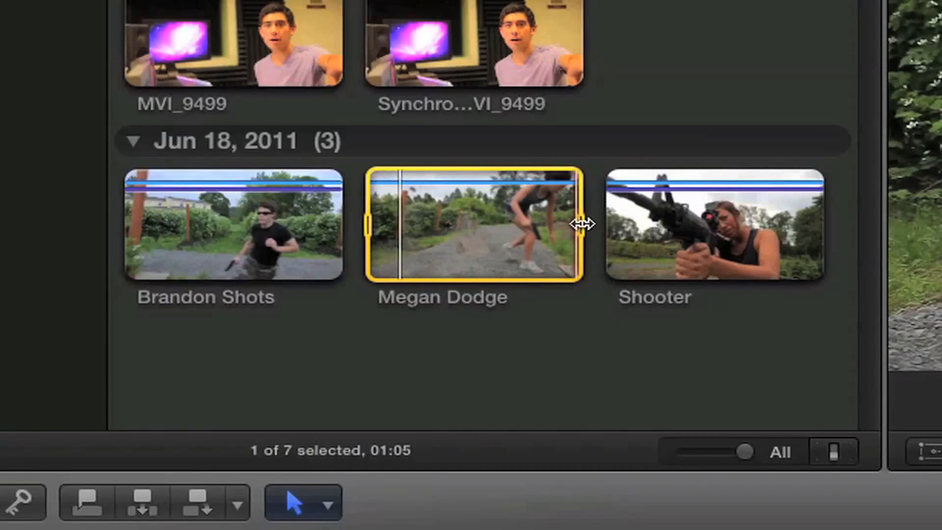
pyautogui.moveTo(582, 224); pyautogui.dragTo(545, 225)
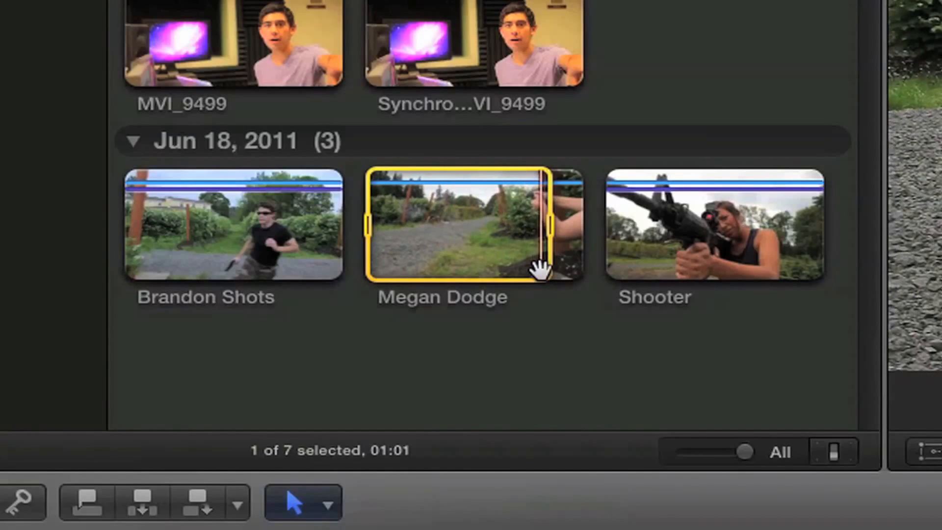
pyautogui.press('Left')
pyautogui.press('Left')
pyautogui.press('Left')
pyautogui.press('Left')
pyautogui.press('Left')
pyautogui.press('Left')
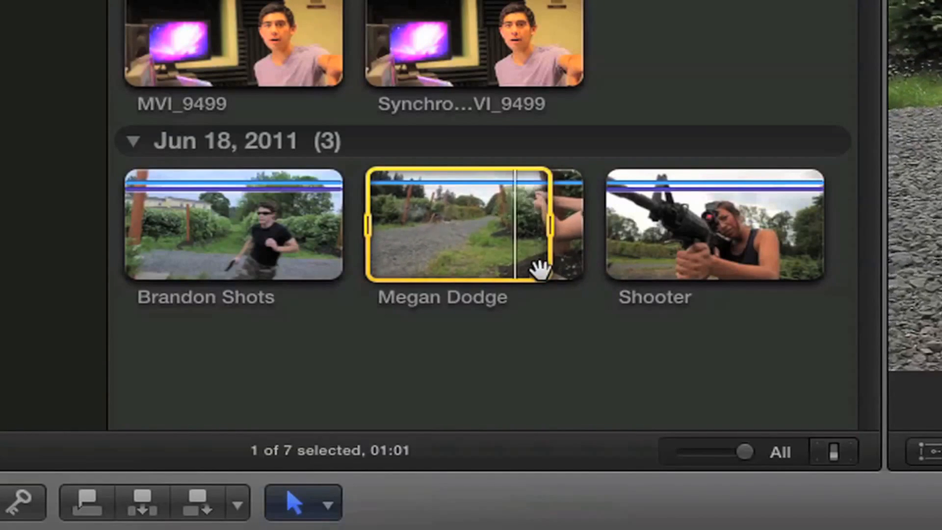
pyautogui.press('space')
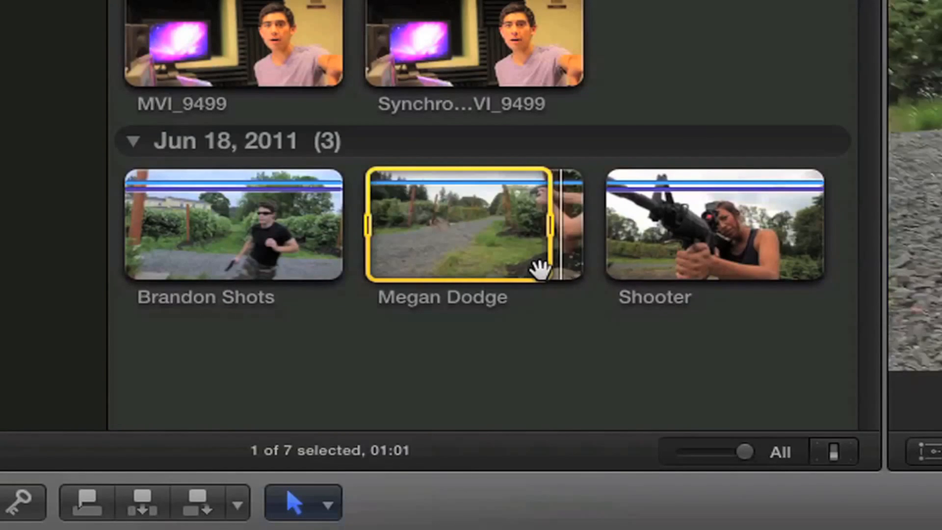
pyautogui.press('o')
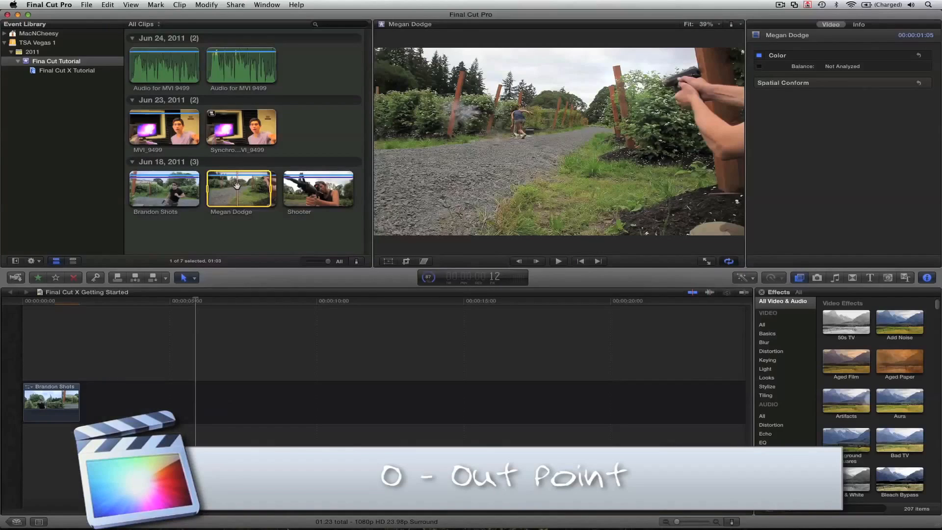
pyautogui.moveTo(237, 185)
pyautogui.mouseDown()
pyautogui.moveTo(186, 319)
pyautogui.moveTo(145, 388)
pyautogui.moveTo(226, 192)
pyautogui.mouseUp()
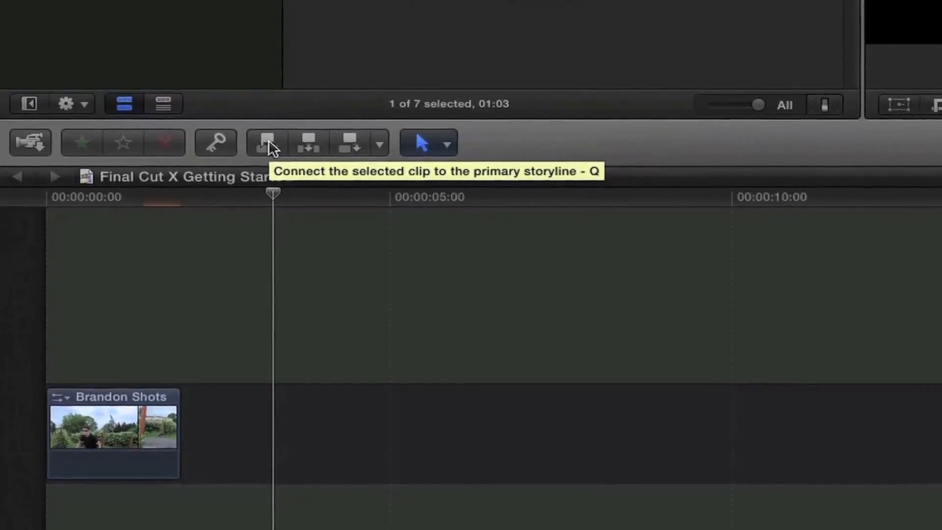
pyautogui.click(269, 142)
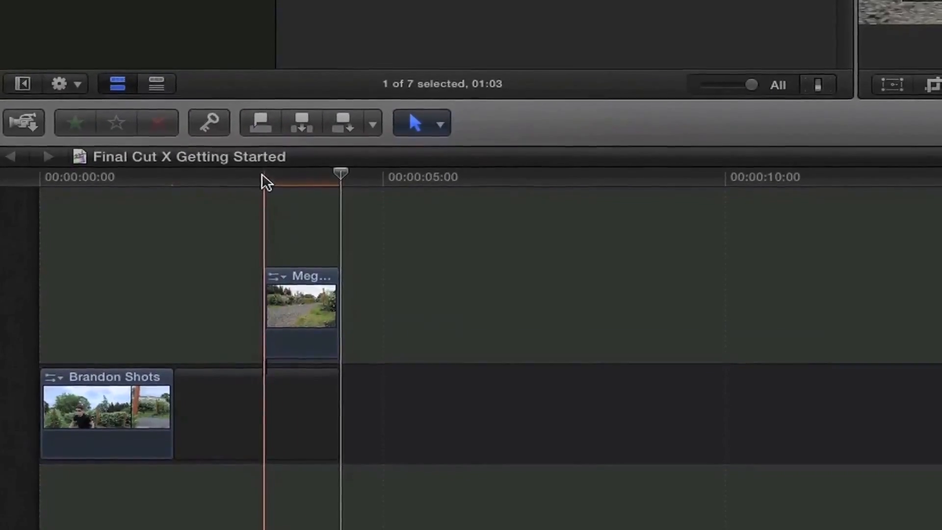
pyautogui.moveTo(337, 174); pyautogui.dragTo(870, 190)
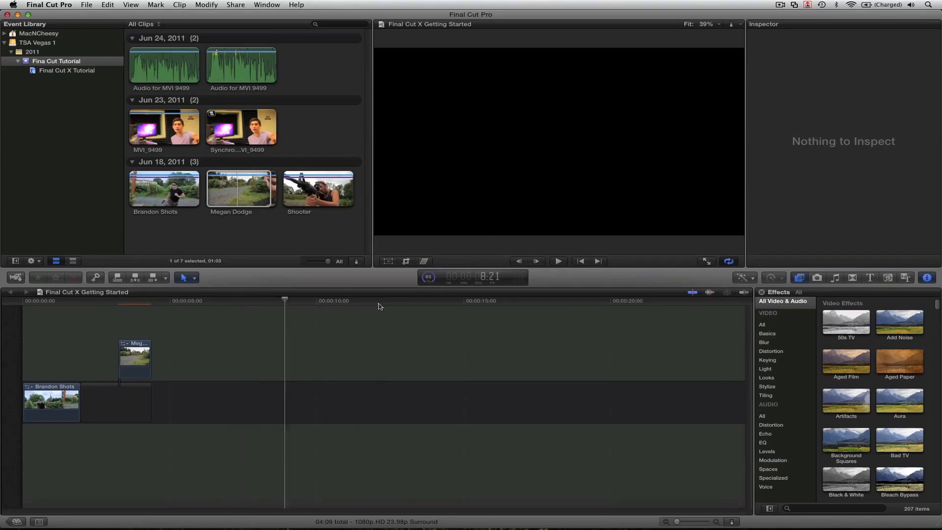
pyautogui.moveTo(378, 306)
pyautogui.mouseDown()
pyautogui.moveTo(140, 323)
pyautogui.moveTo(375, 307)
pyautogui.moveTo(206, 311)
pyautogui.moveTo(137, 301)
pyautogui.mouseUp()
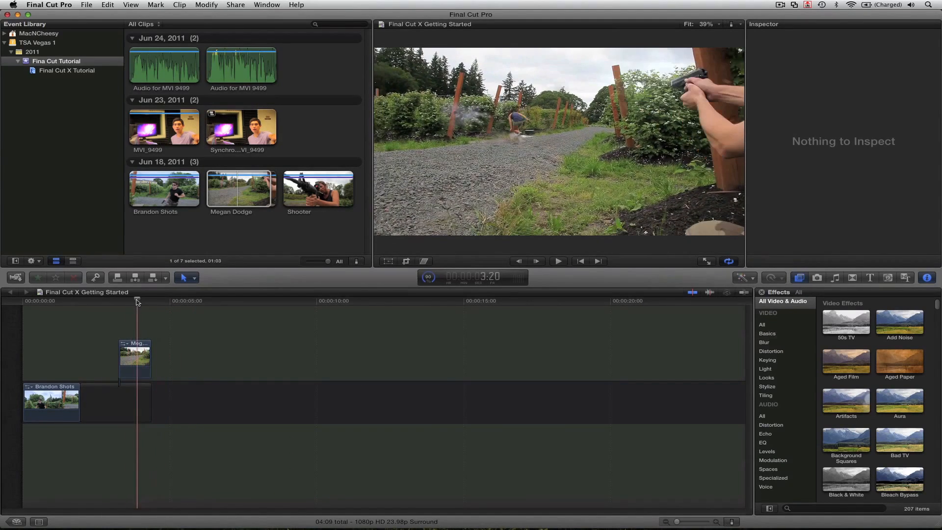
pyautogui.click(119, 282)
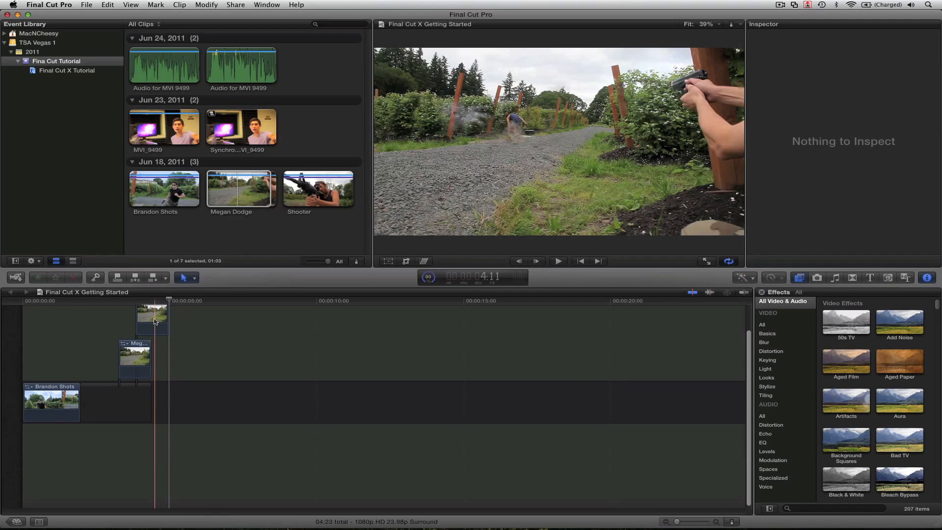
pyautogui.click(155, 322)
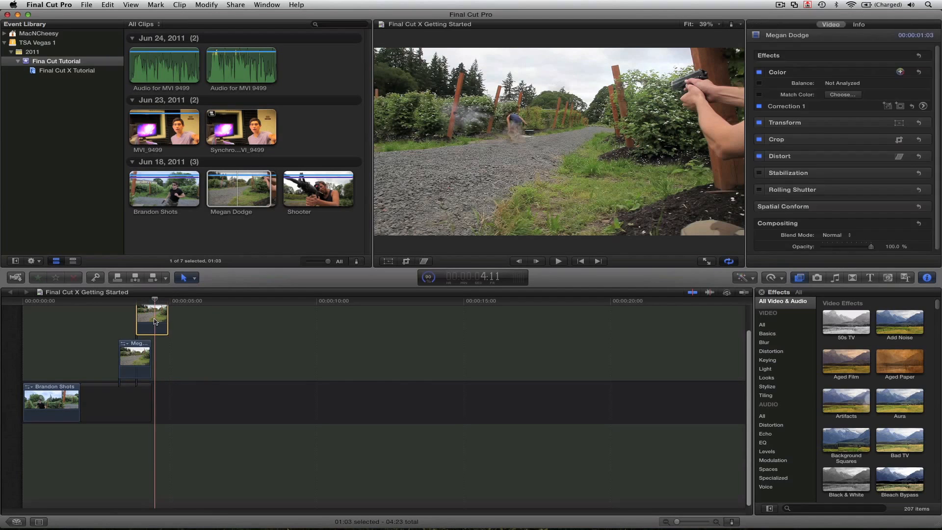
pyautogui.press('Delete')
pyautogui.click(143, 359)
pyautogui.press('Delete')
pyautogui.click(94, 304)
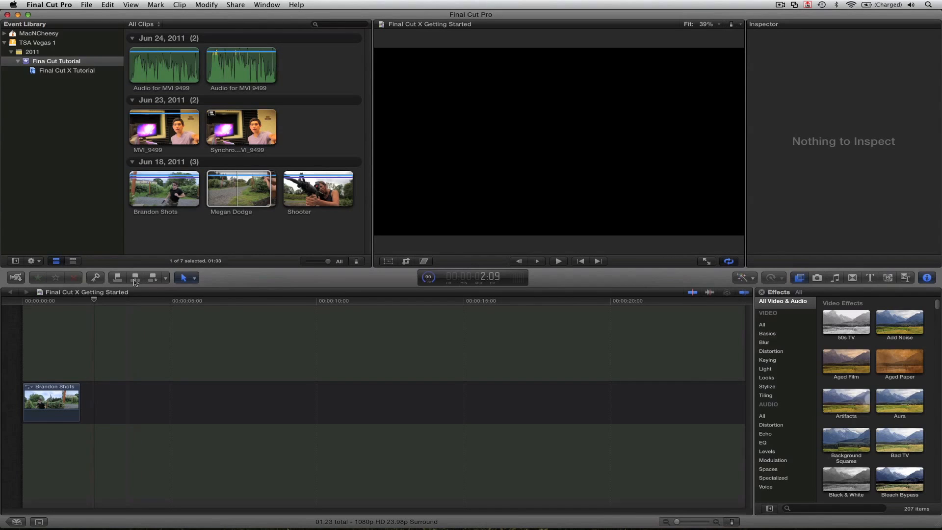
pyautogui.click(66, 299)
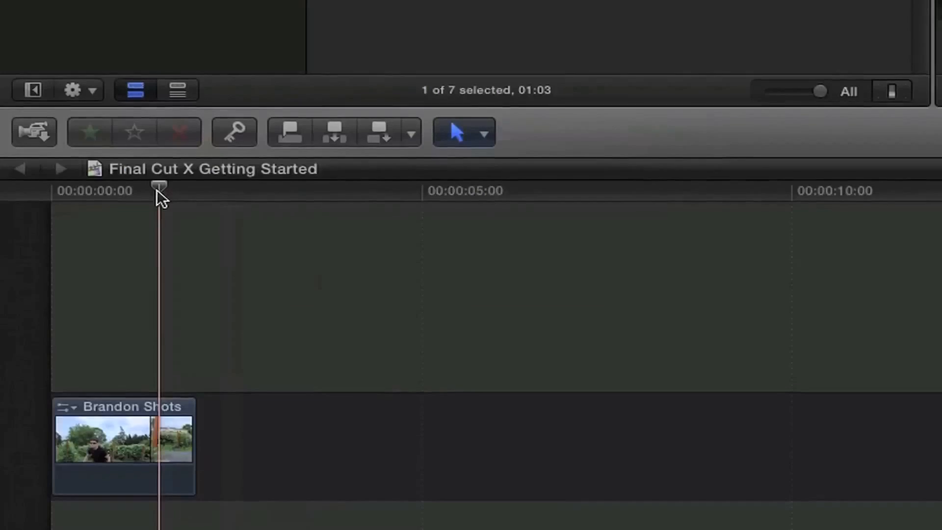
pyautogui.click(124, 191)
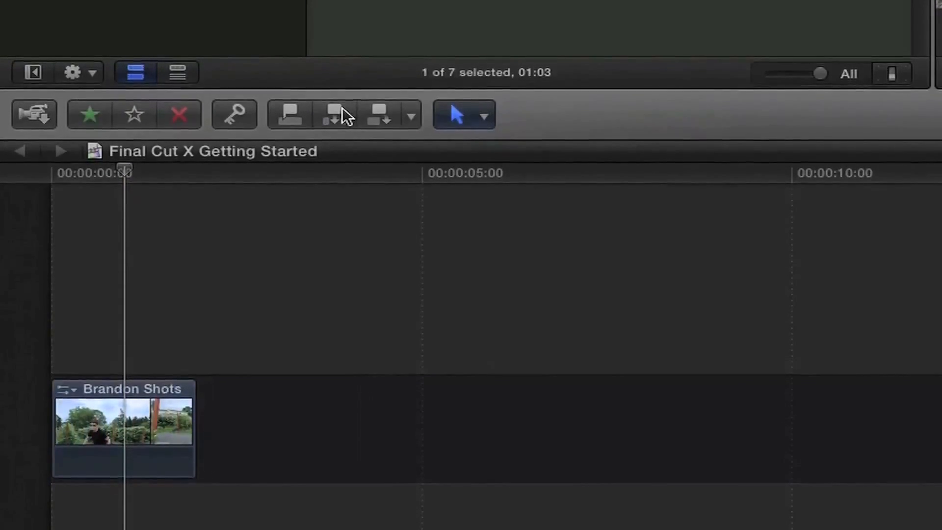
pyautogui.click(343, 117)
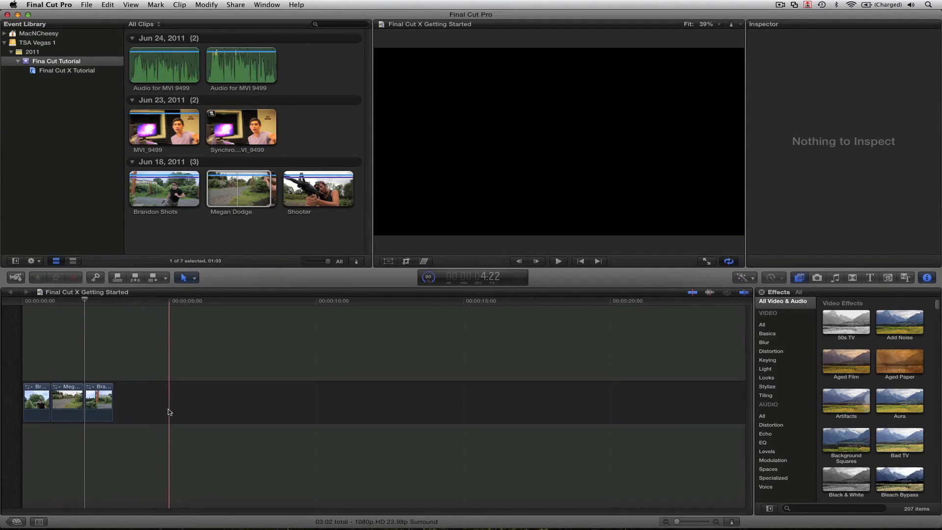
pyautogui.hotkey('shift', 'z')
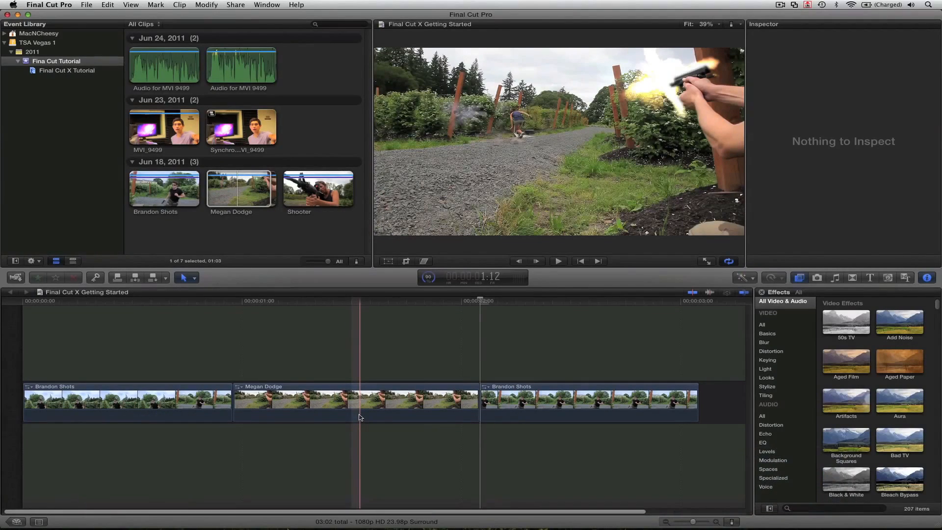
pyautogui.press('super+z')
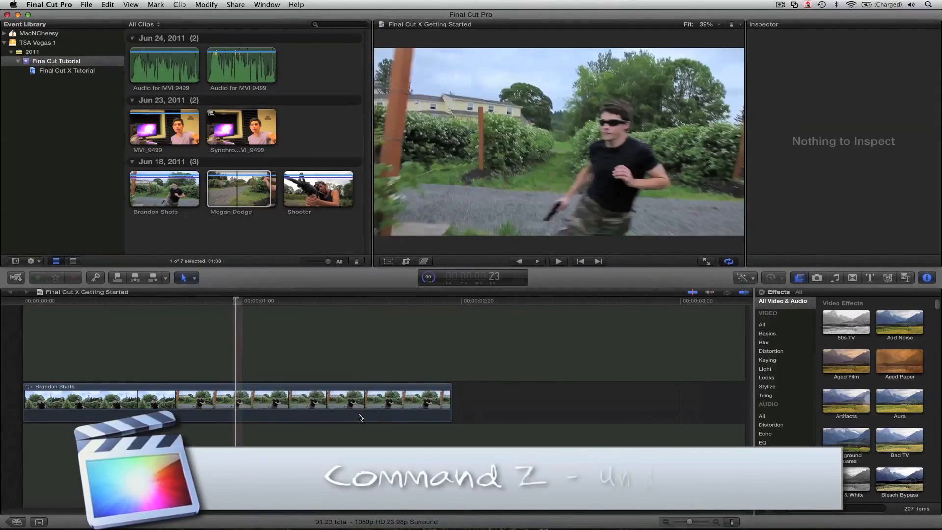
pyautogui.press('super+z')
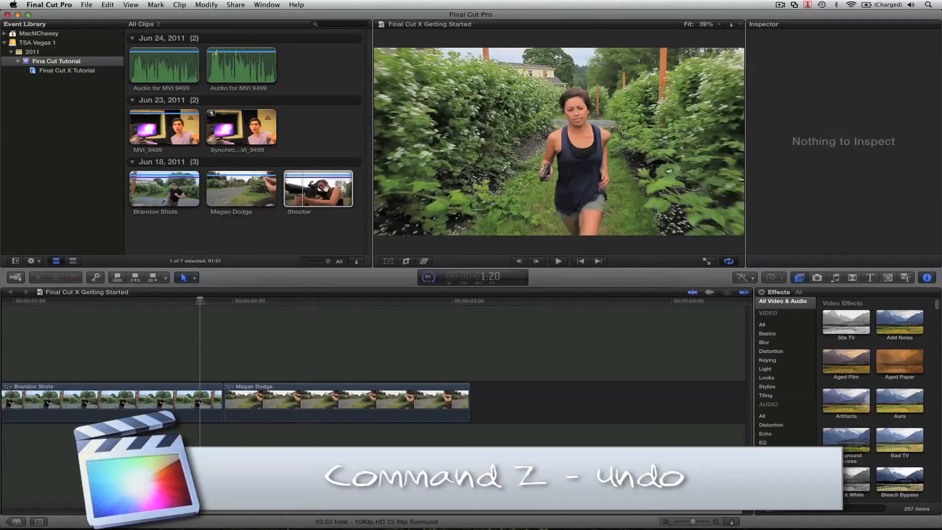
pyautogui.click(325, 189)
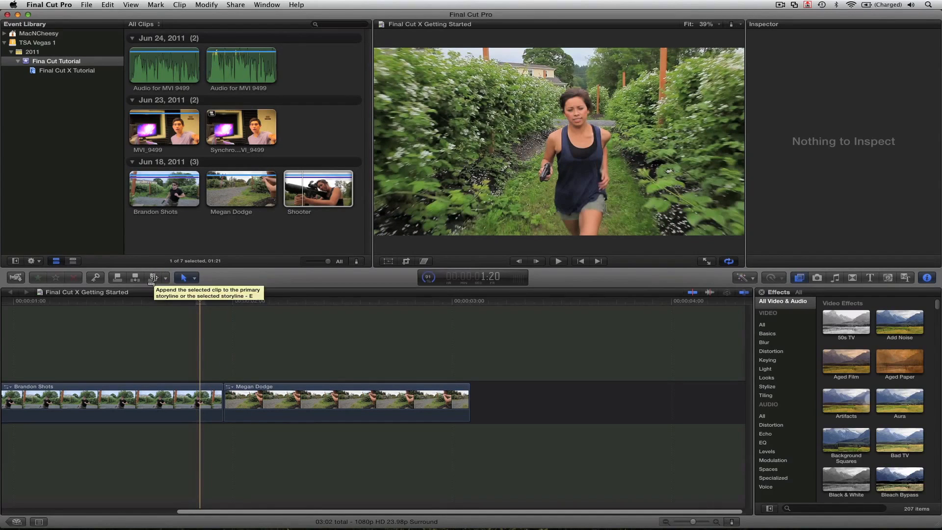
pyautogui.click(152, 278)
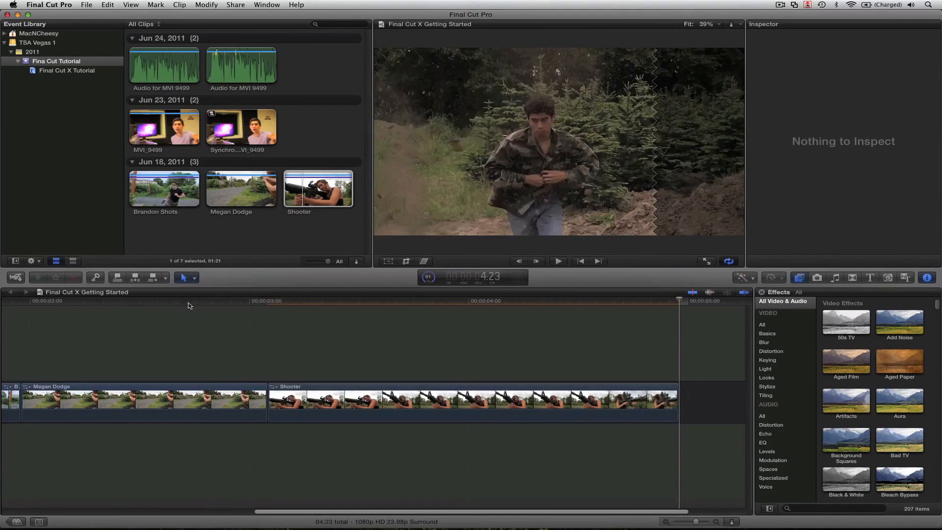
pyautogui.hotkey('shift', 'z')
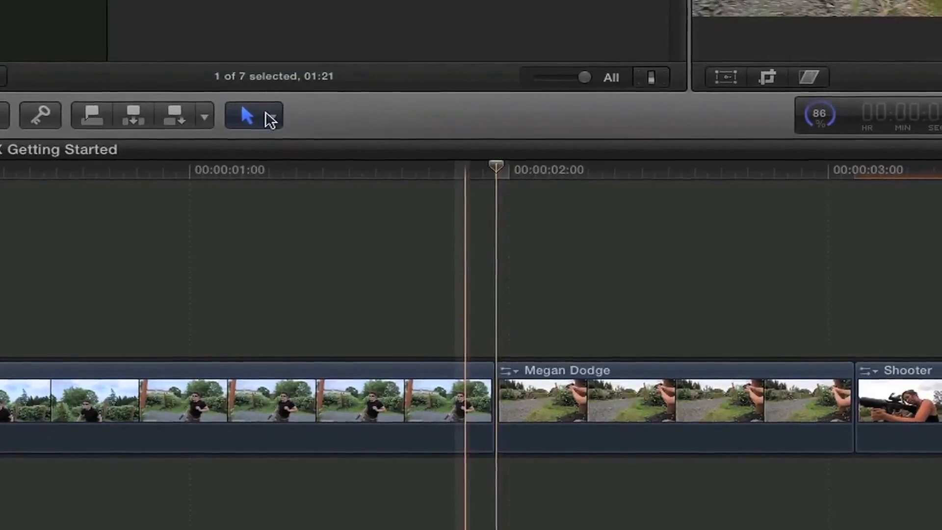
pyautogui.click(194, 279)
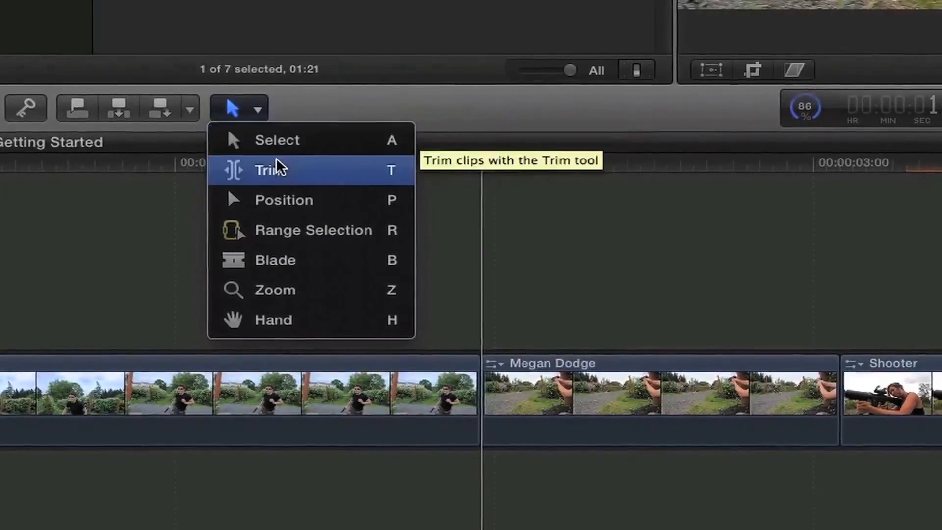
pyautogui.click(660, 171)
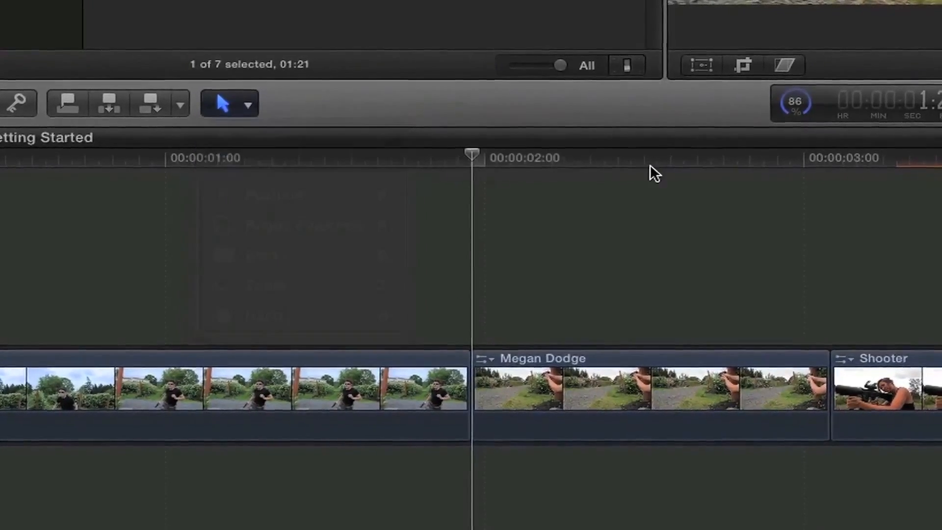
pyautogui.click(611, 390)
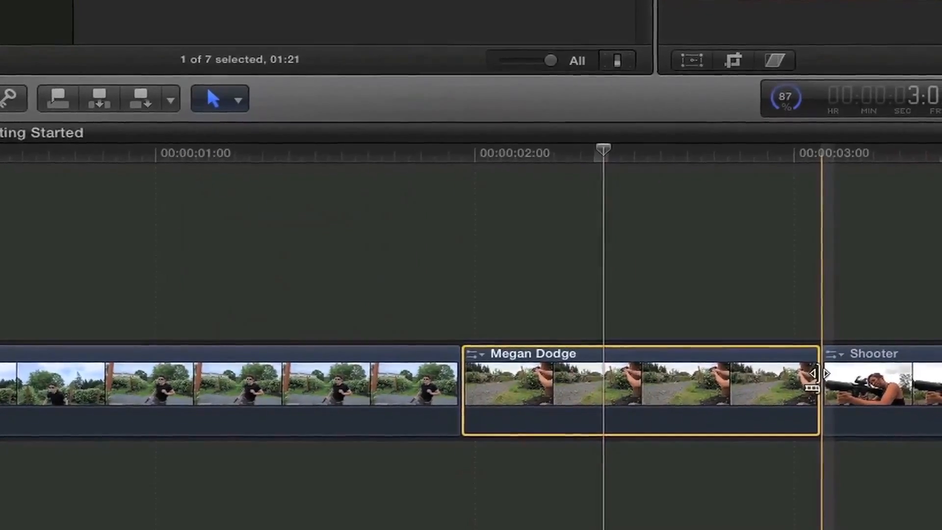
pyautogui.moveTo(805, 378); pyautogui.dragTo(697, 380)
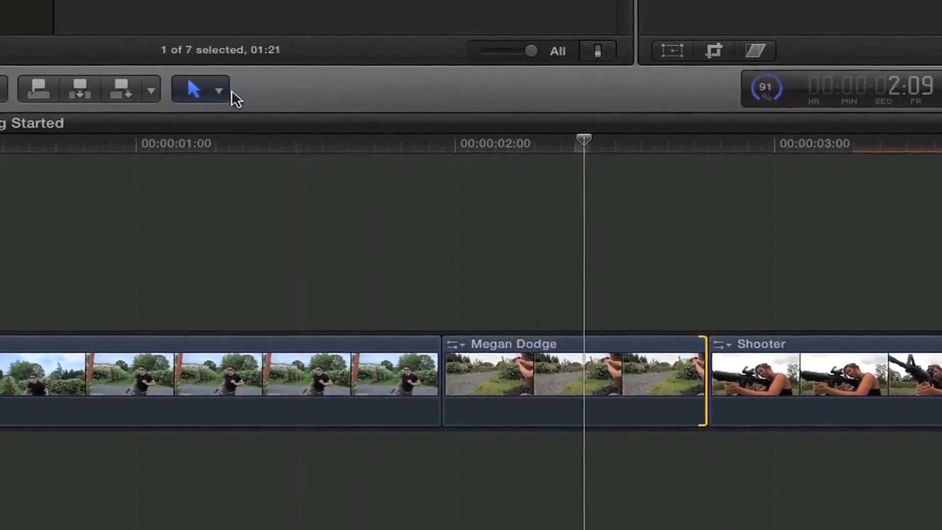
pyautogui.click(220, 91)
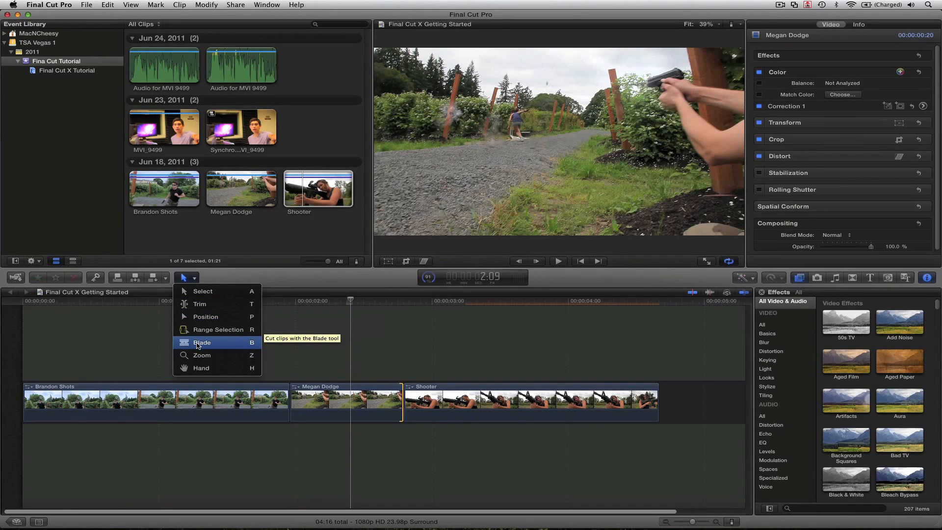
# Step: Blade Brandon Shots twice into three pieces and select the third piece
pyautogui.click(198, 346)
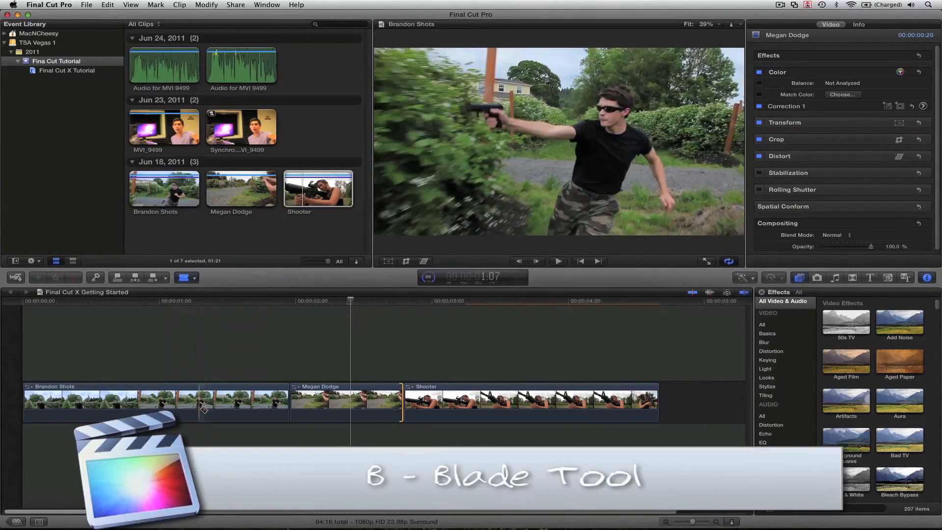
pyautogui.click(200, 408)
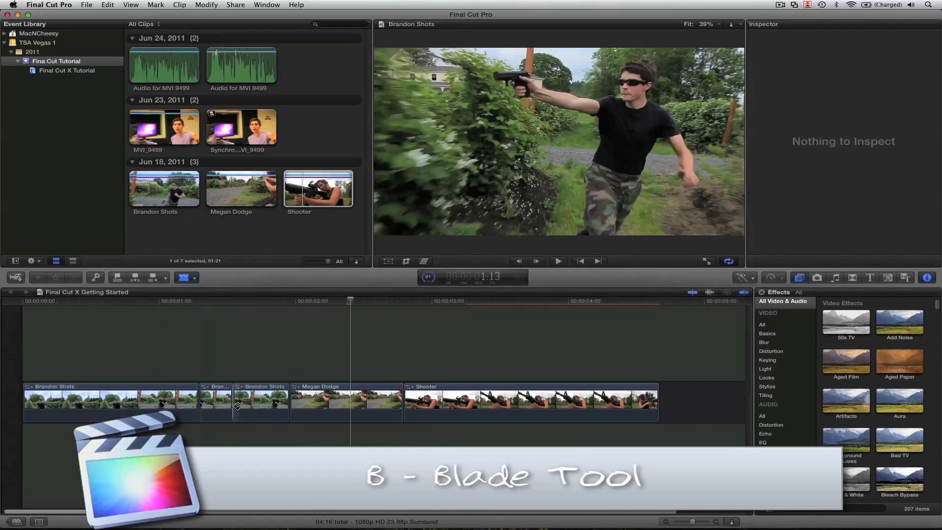
pyautogui.click(271, 405)
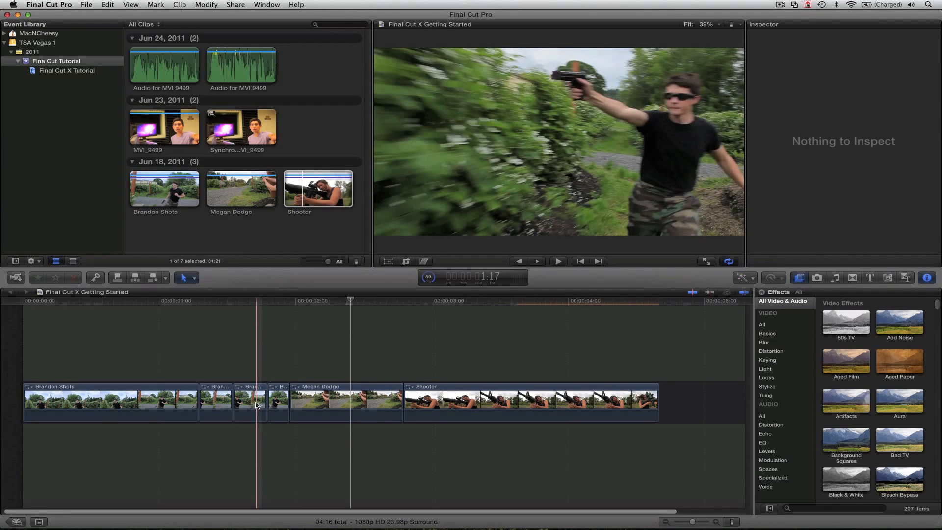
pyautogui.click(255, 405)
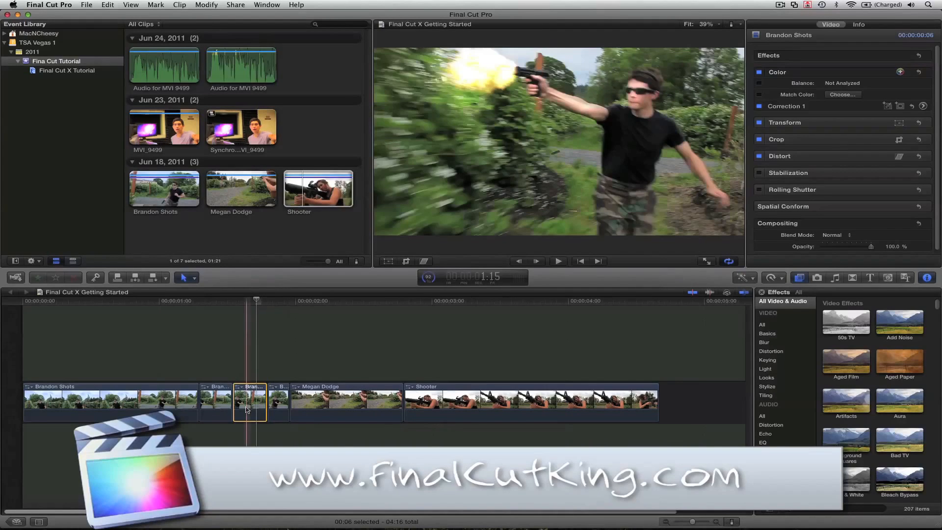
pyautogui.press('b')
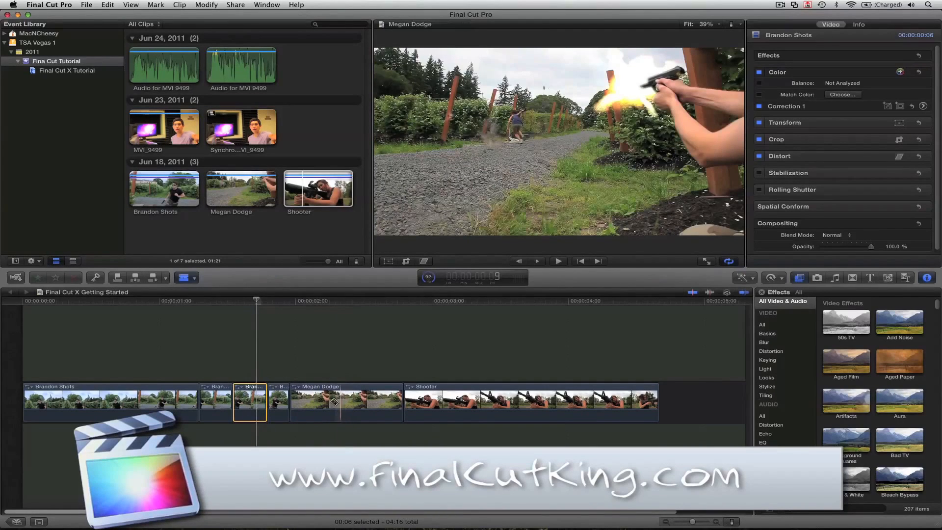
pyautogui.click(376, 401)
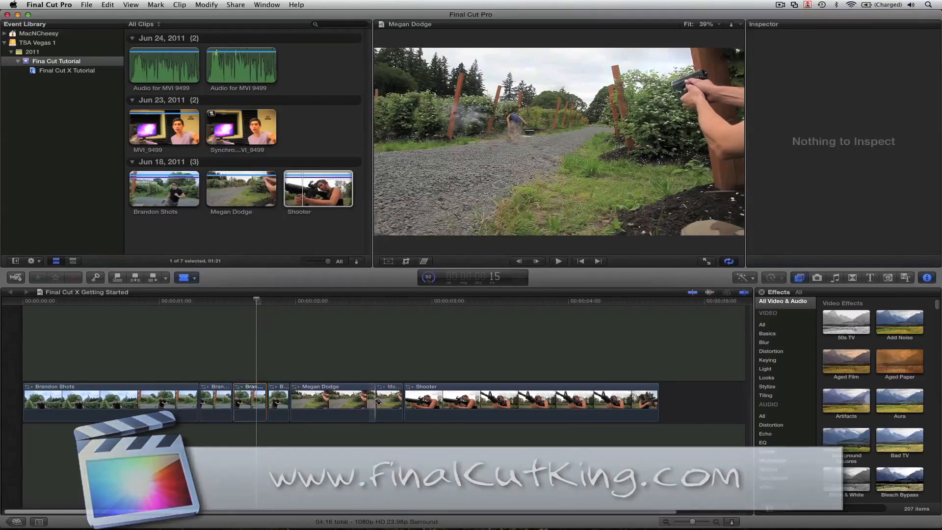
pyautogui.press('a')
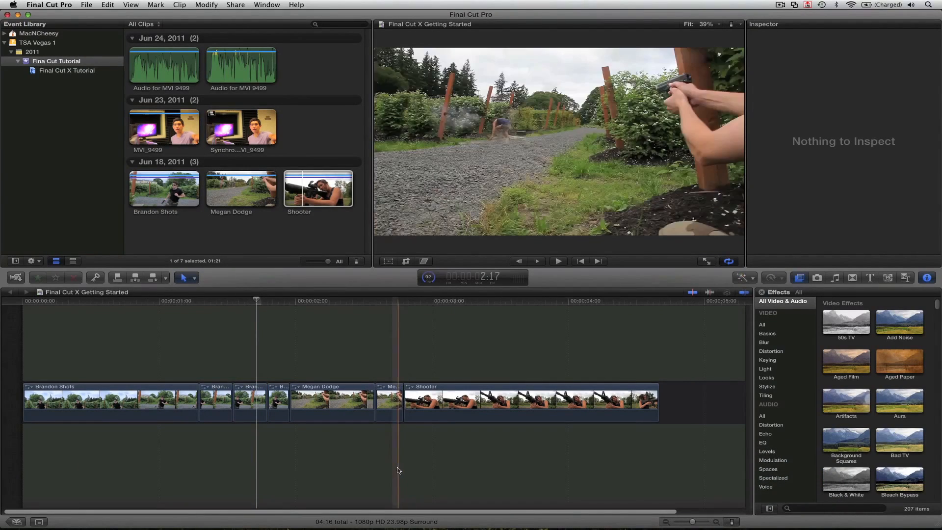
pyautogui.click(395, 400)
pyautogui.press('Delete')
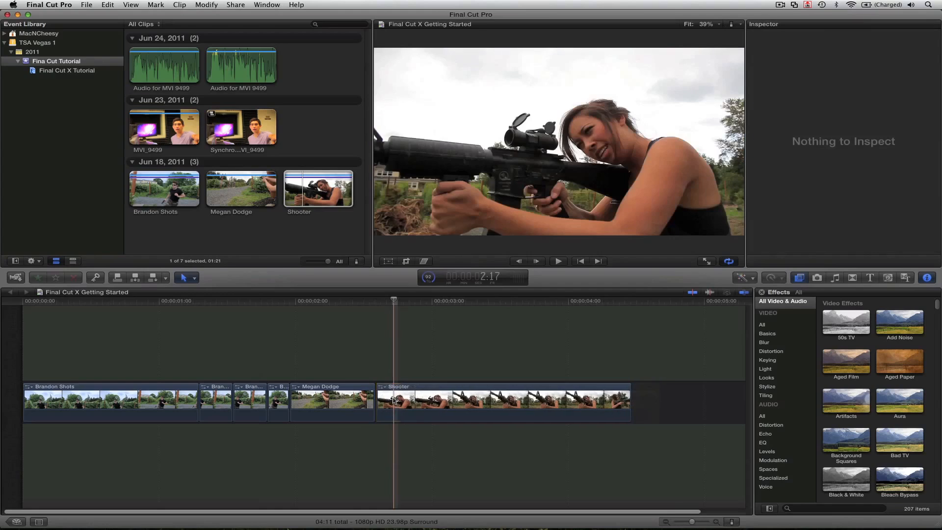
pyautogui.click(250, 400)
pyautogui.moveTo(251, 400)
pyautogui.mouseDown()
pyautogui.moveTo(322, 353)
pyautogui.moveTo(313, 359)
pyautogui.mouseUp()
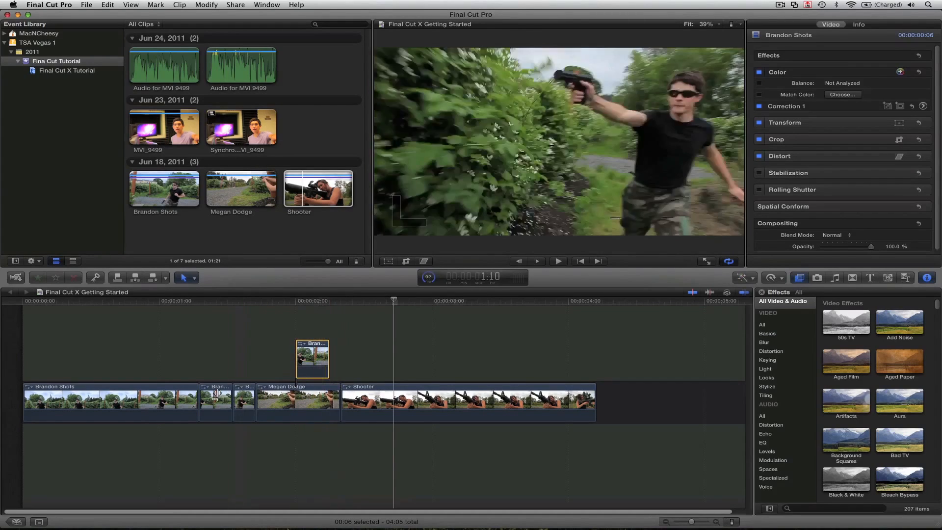
pyautogui.click(215, 400)
pyautogui.moveTo(215, 400); pyautogui.dragTo(285, 334)
pyautogui.click(365, 346)
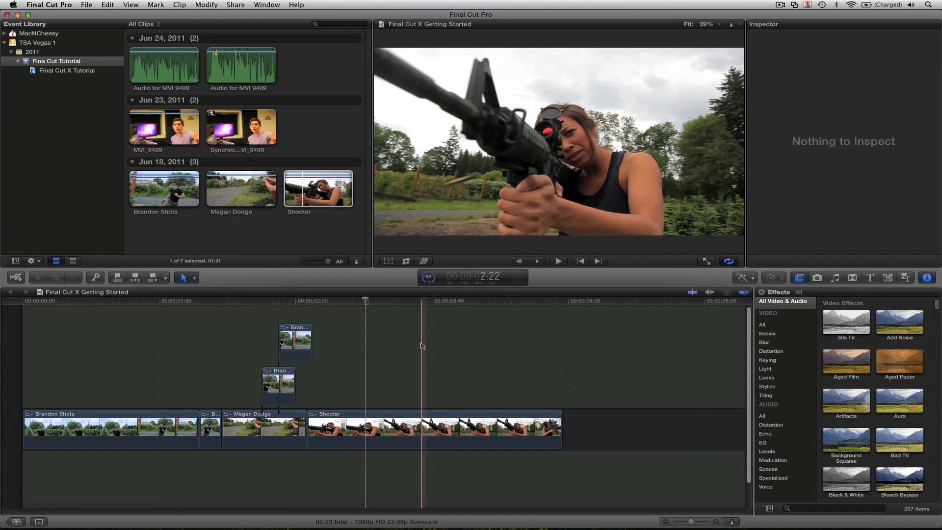
pyautogui.click(439, 427)
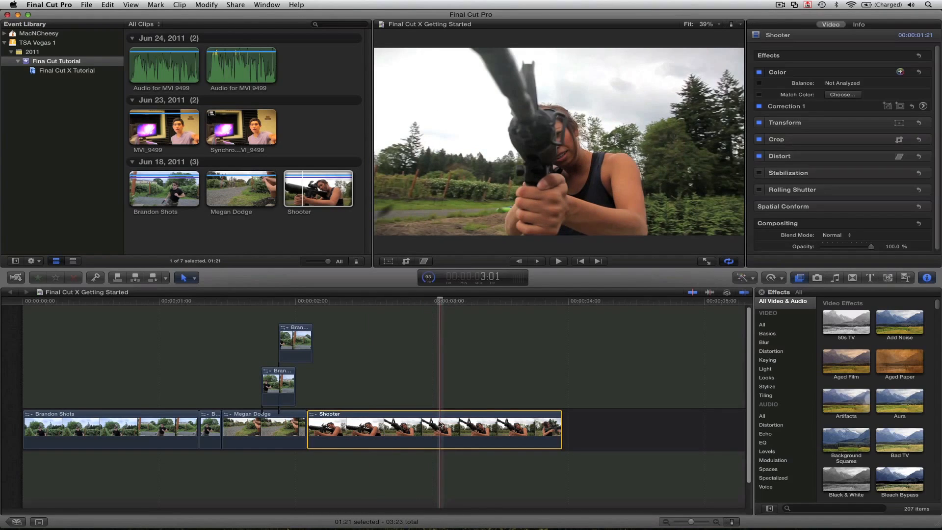
# Step: Preview the 50s TV, Aged Paper and Black & White looks on Shooter, then show the Photos browser
pyautogui.click(838, 317)
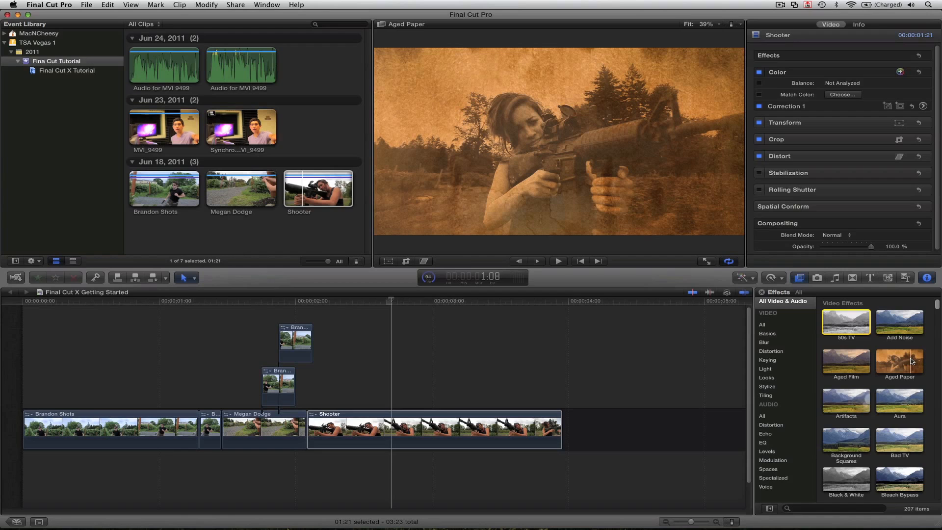
pyautogui.scroll(-2, 911, 361)
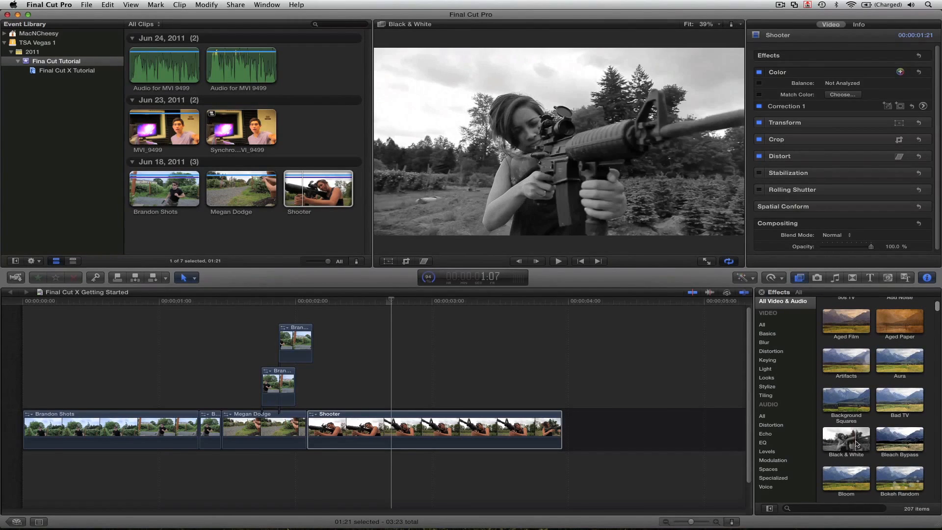
pyautogui.click(817, 278)
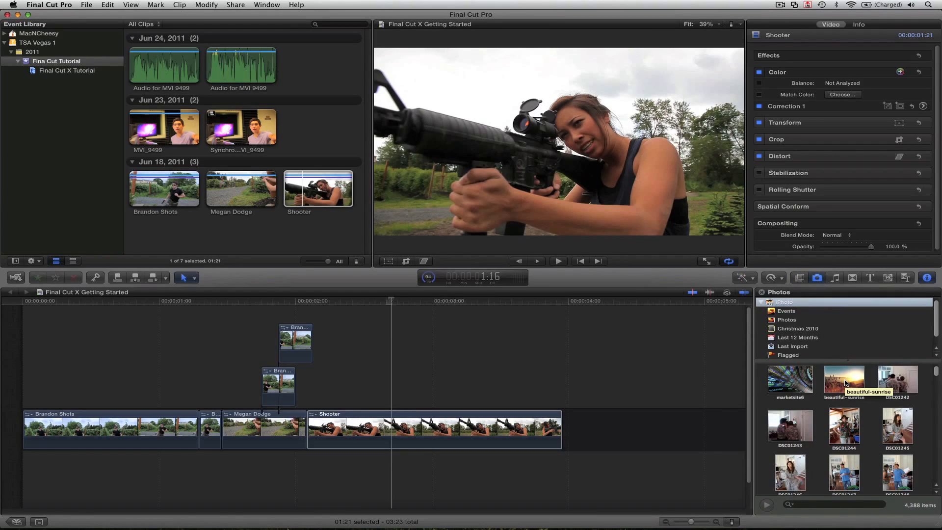
# Step: Connect photo DSC01253 above the end of Shooter and trim it much shorter
pyautogui.scroll(-3, 880, 404)
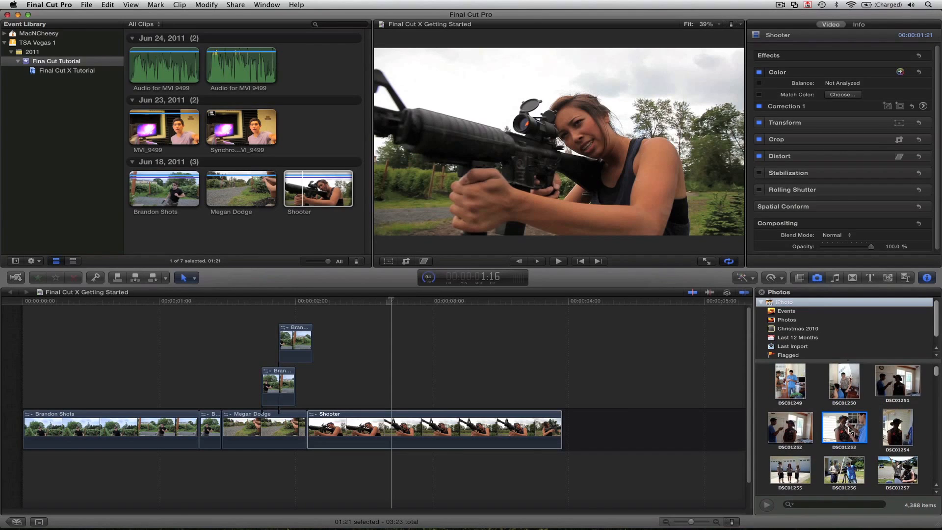
pyautogui.moveTo(844, 432); pyautogui.dragTo(453, 397)
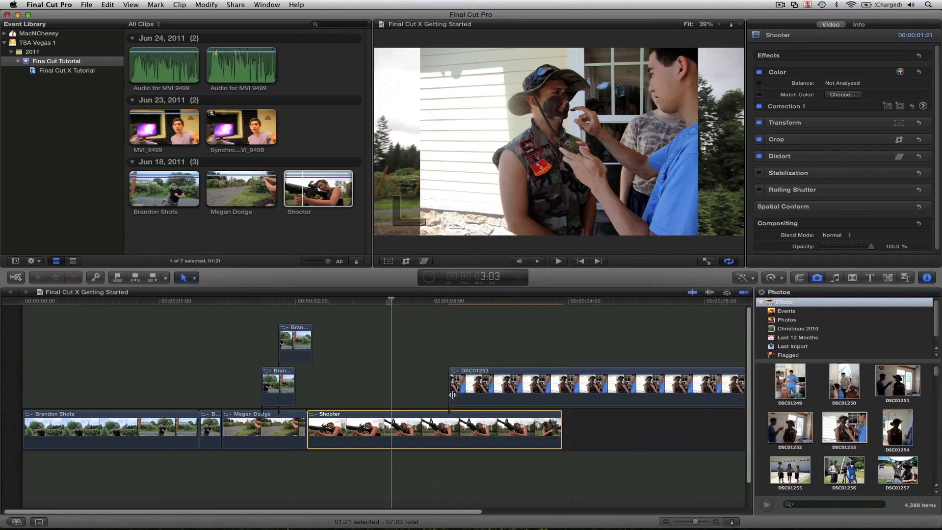
pyautogui.hscroll(3, 453, 395)
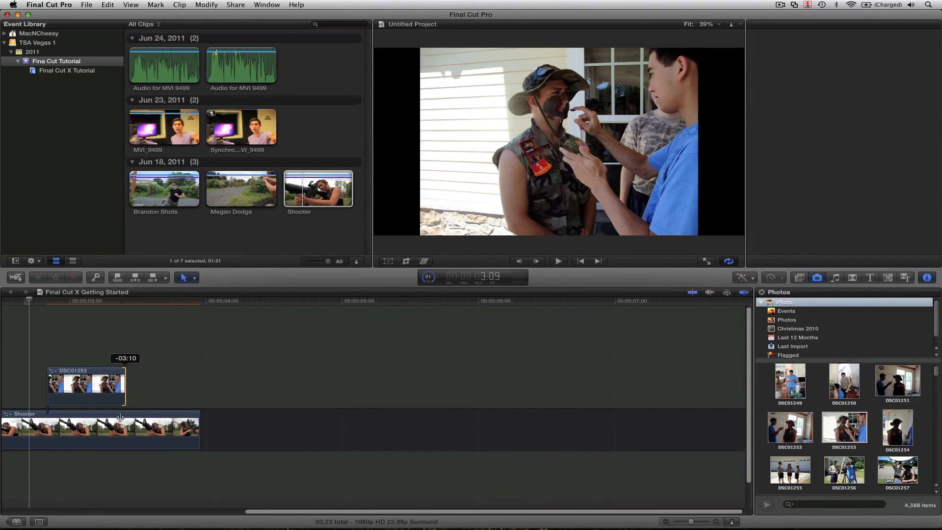
pyautogui.moveTo(125, 413); pyautogui.dragTo(140, 414)
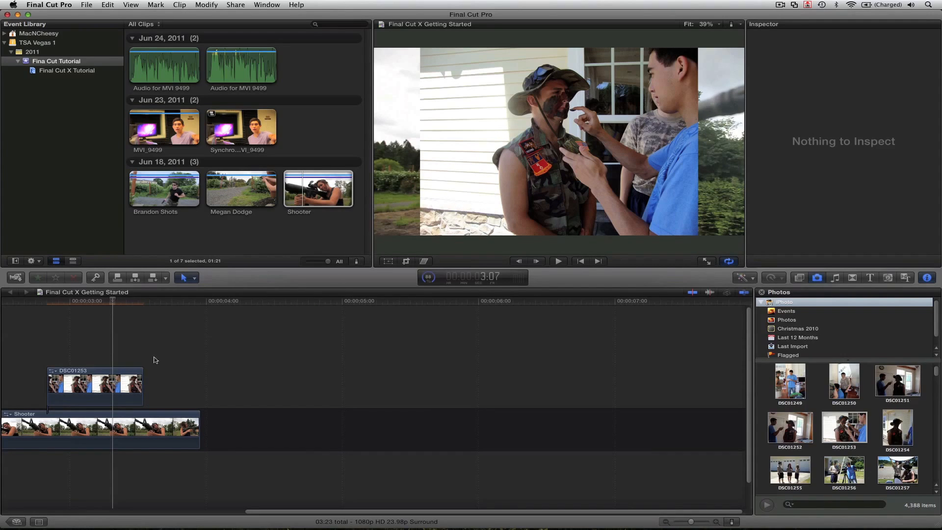
# Step: Scale DSC01253 to about 133% and shift it up and left, then remove the photo clip
pyautogui.click(119, 386)
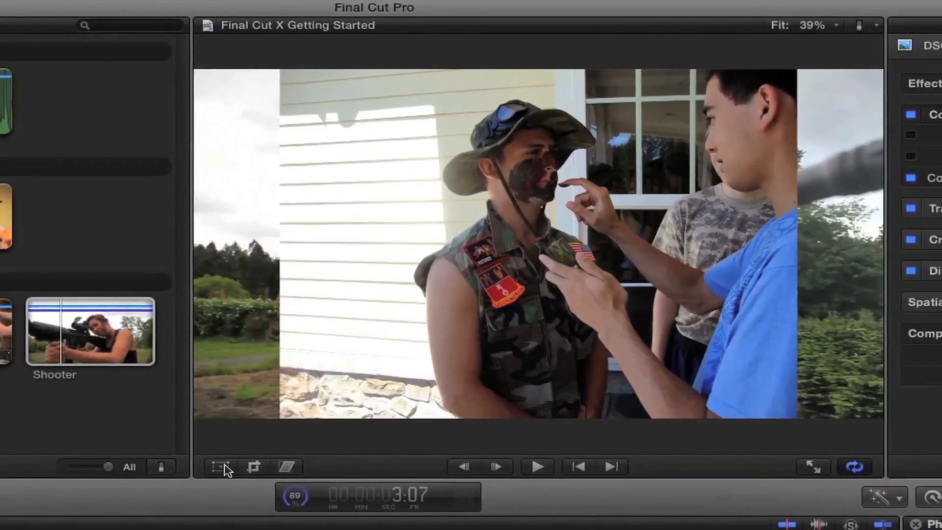
pyautogui.click(225, 467)
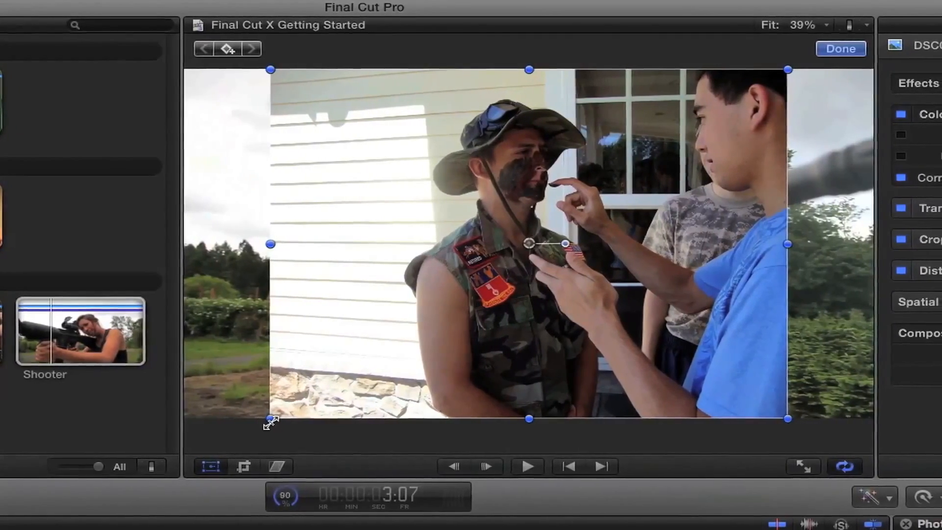
pyautogui.moveTo(261, 421); pyautogui.dragTo(157, 440)
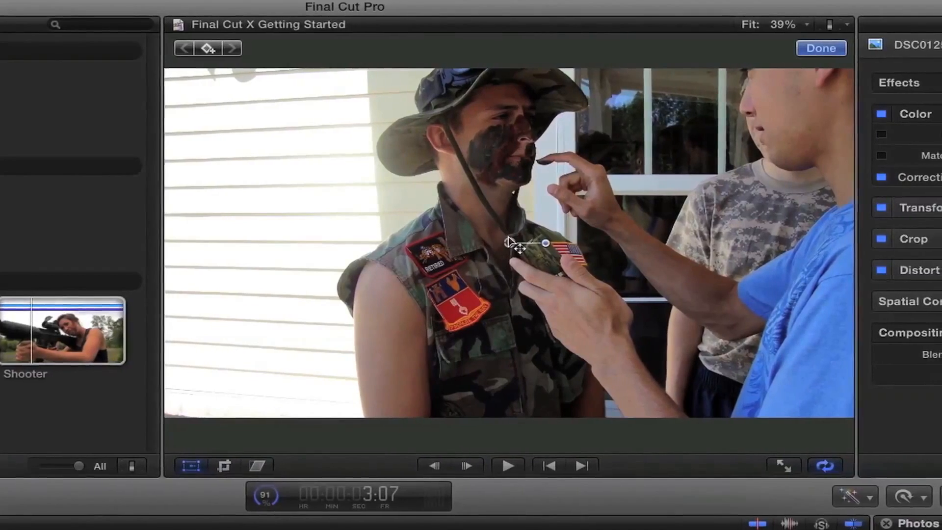
pyautogui.moveTo(546, 207); pyautogui.dragTo(513, 270)
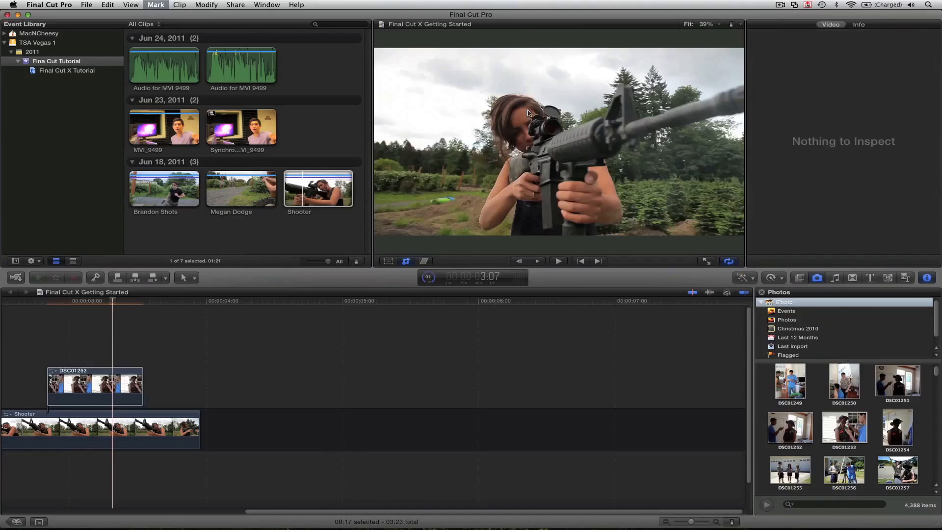
pyautogui.press('super+z')
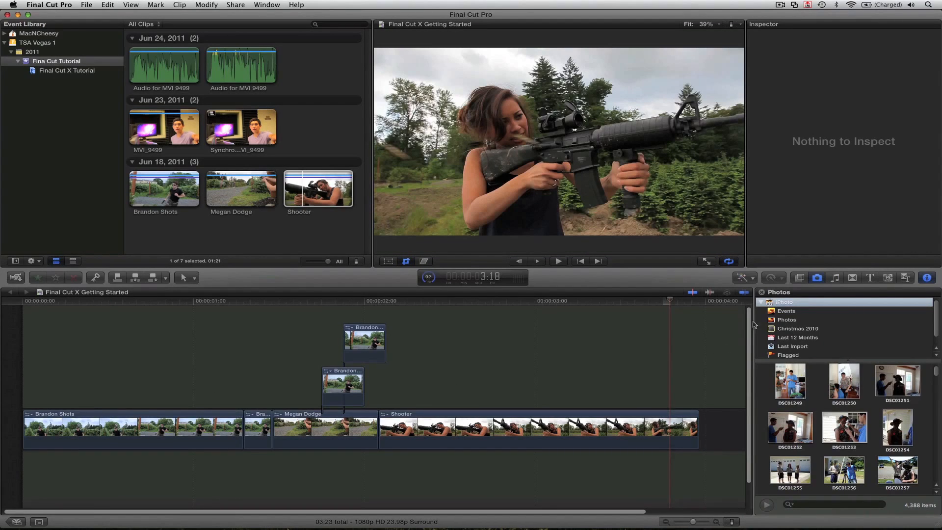
# Step: Apply Bleach Bypass from the video effects to Shooter and review its Inspector settings
pyautogui.click(799, 278)
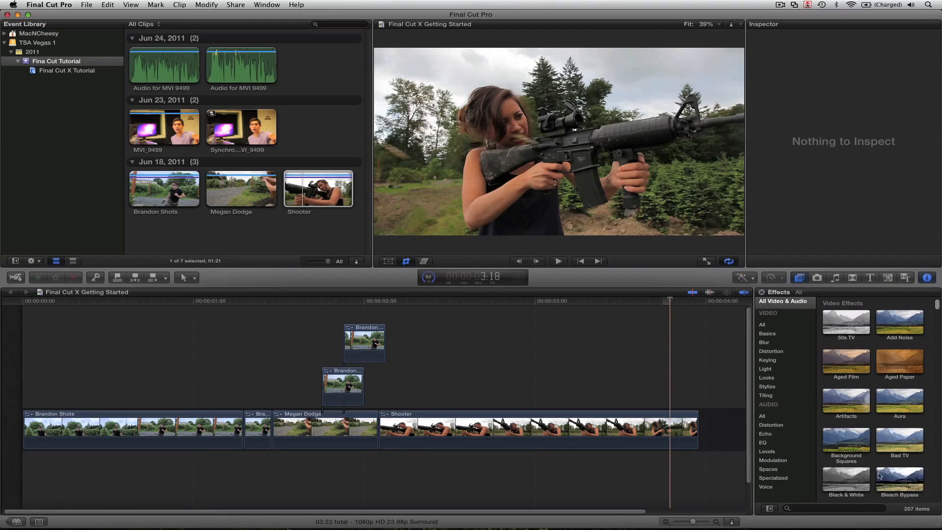
pyautogui.moveTo(894, 483); pyautogui.dragTo(601, 439)
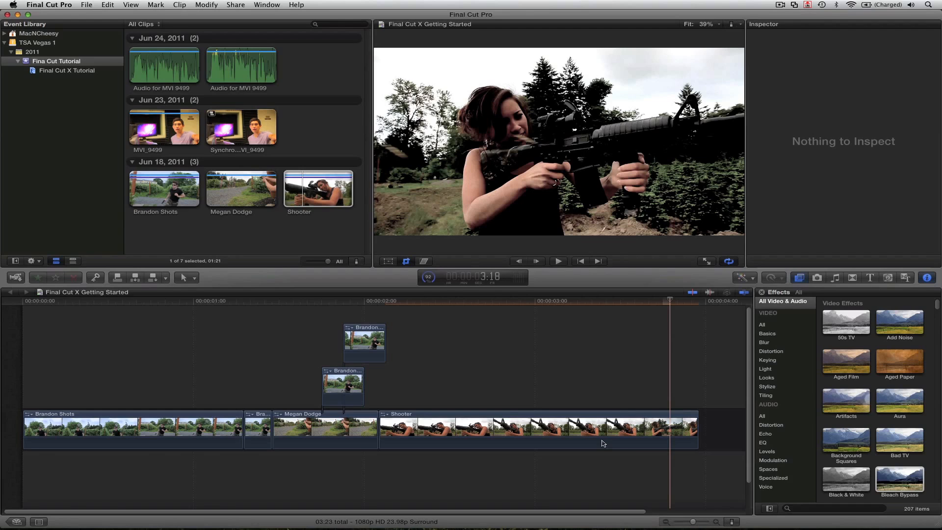
pyautogui.click(602, 440)
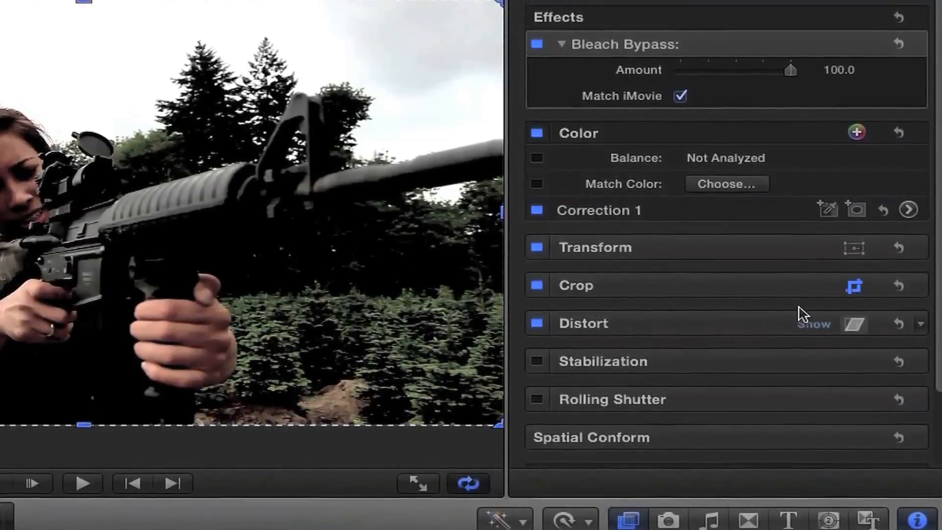
pyautogui.scroll(-3, 798, 304)
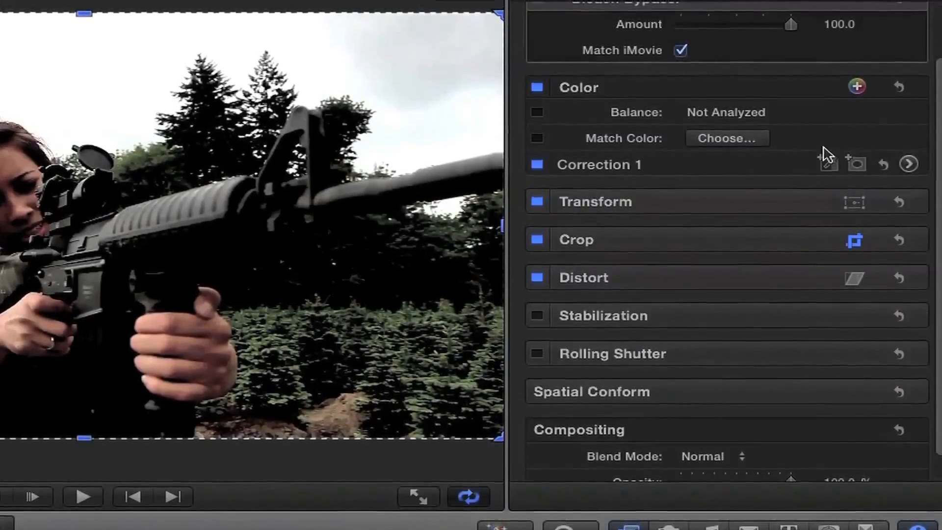
pyautogui.scroll(3, 767, 120)
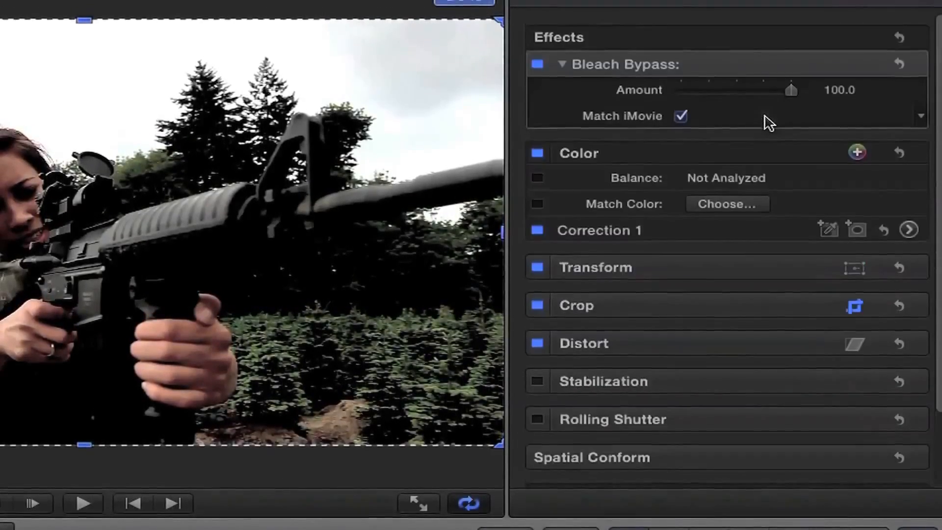
# Step: Set the Bleach Bypass amount to 94.5 and add a second color correction
pyautogui.click(741, 93)
pyautogui.moveTo(743, 105); pyautogui.dragTo(786, 105)
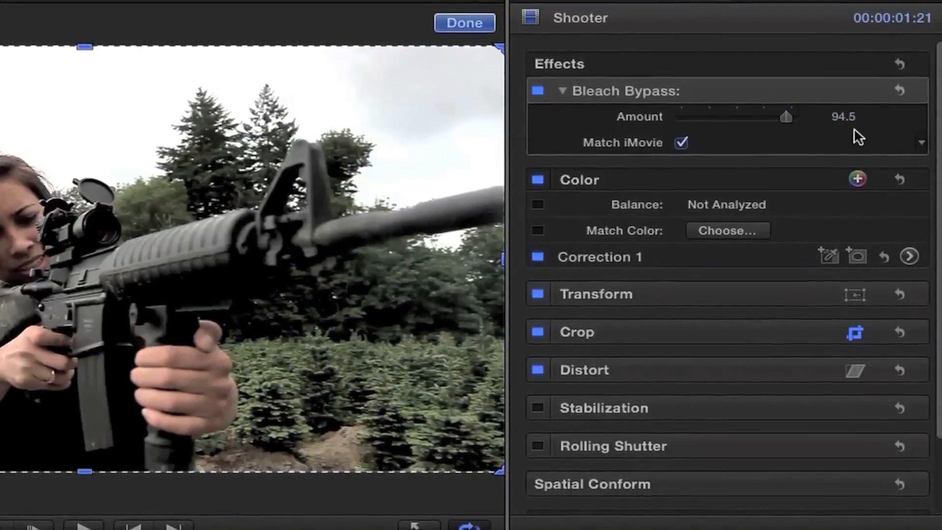
pyautogui.click(858, 175)
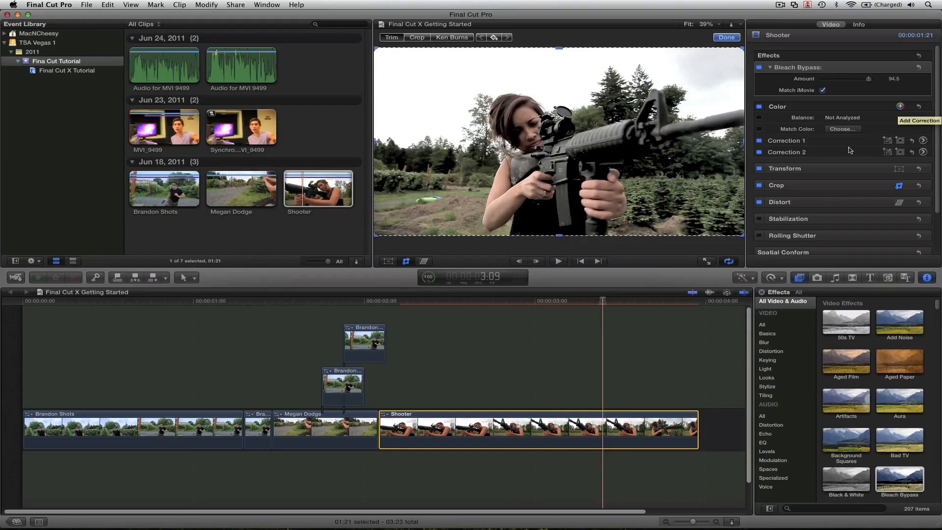
# Step: Open Correction 1's Color Board, try a green Global tint, then reset it
pyautogui.click(773, 141)
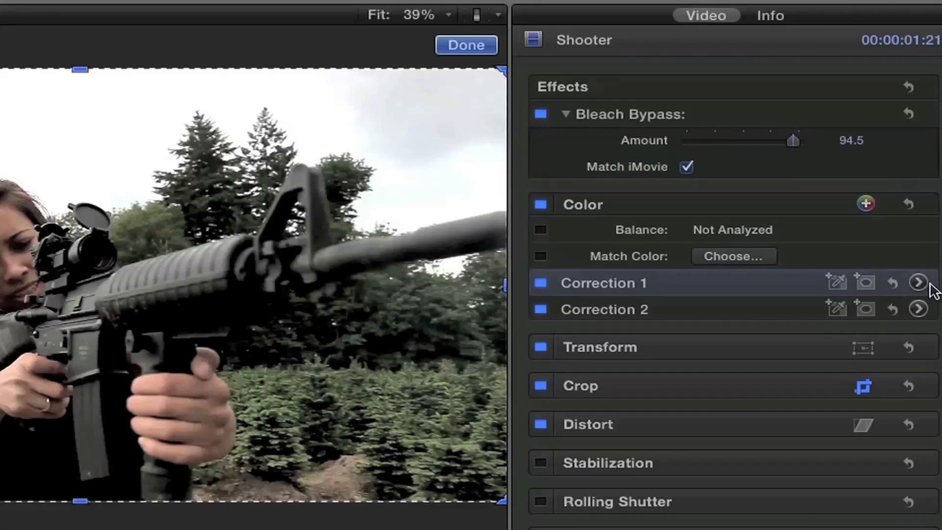
pyautogui.click(923, 141)
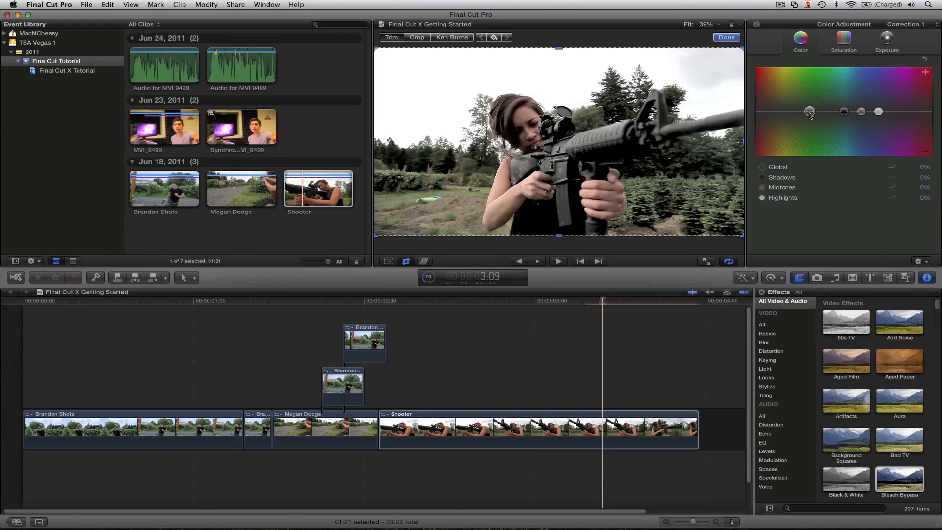
pyautogui.click(655, 219)
pyautogui.moveTo(809, 117)
pyautogui.mouseDown()
pyautogui.moveTo(788, 93)
pyautogui.moveTo(820, 91)
pyautogui.moveTo(823, 116)
pyautogui.moveTo(821, 128)
pyautogui.moveTo(791, 135)
pyautogui.moveTo(813, 112)
pyautogui.mouseUp()
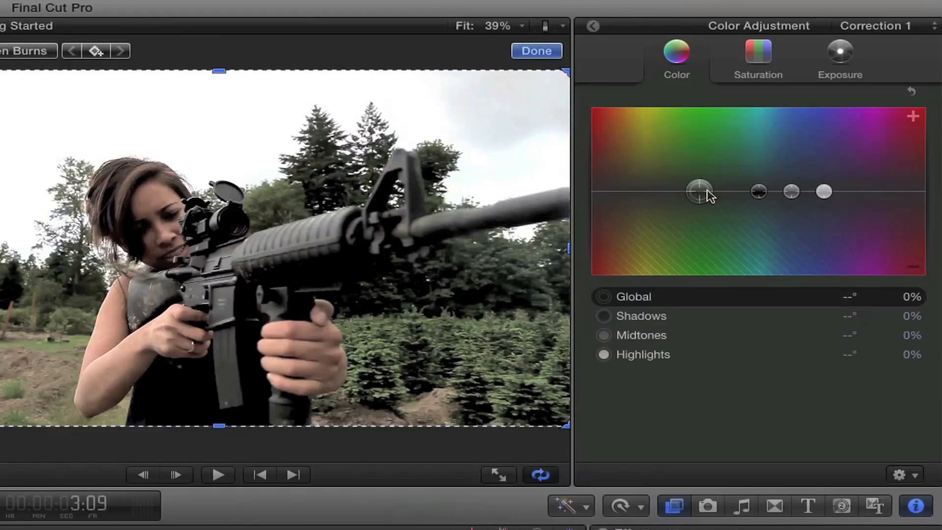
pyautogui.click(844, 112)
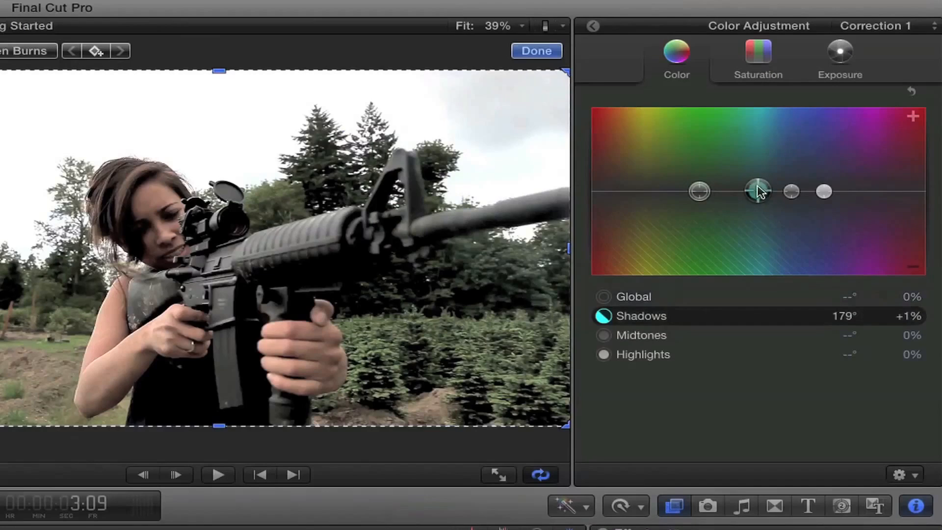
# Step: Tint shadows to 179° at -5% and midtones to 215° at +11%, checking Saturation and Exposure
pyautogui.moveTo(758, 191); pyautogui.dragTo(829, 193)
pyautogui.click(794, 194)
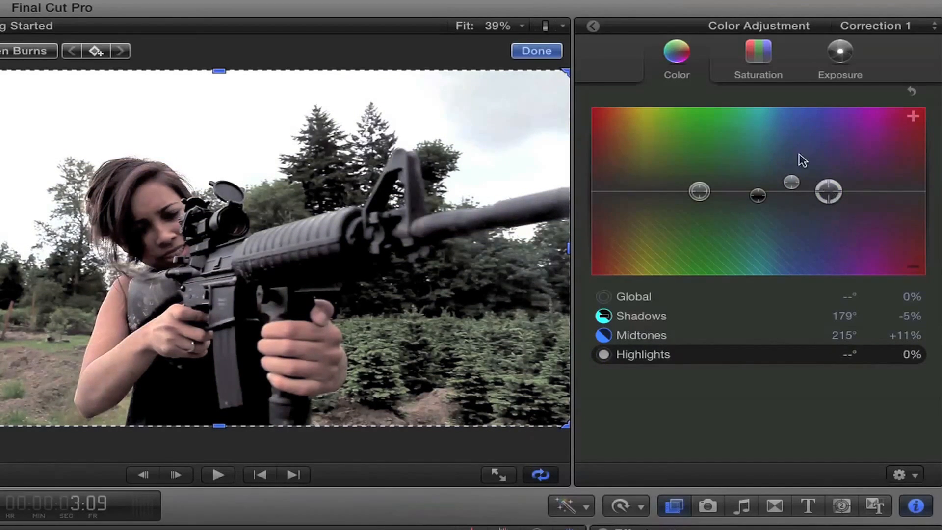
pyautogui.click(747, 59)
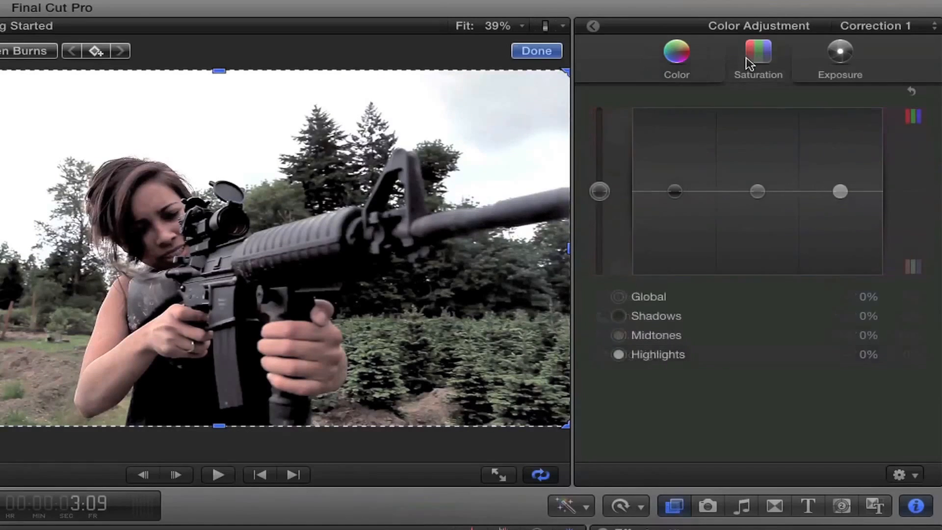
pyautogui.click(833, 62)
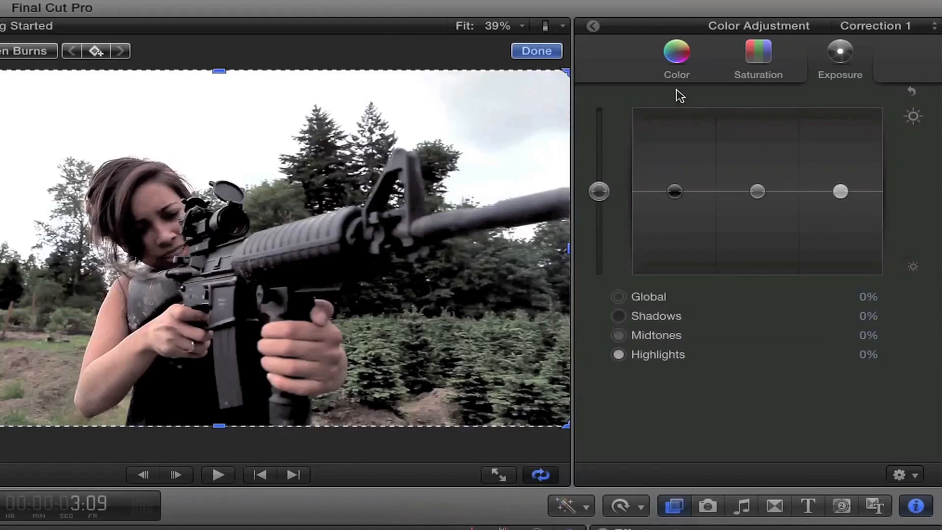
pyautogui.click(678, 80)
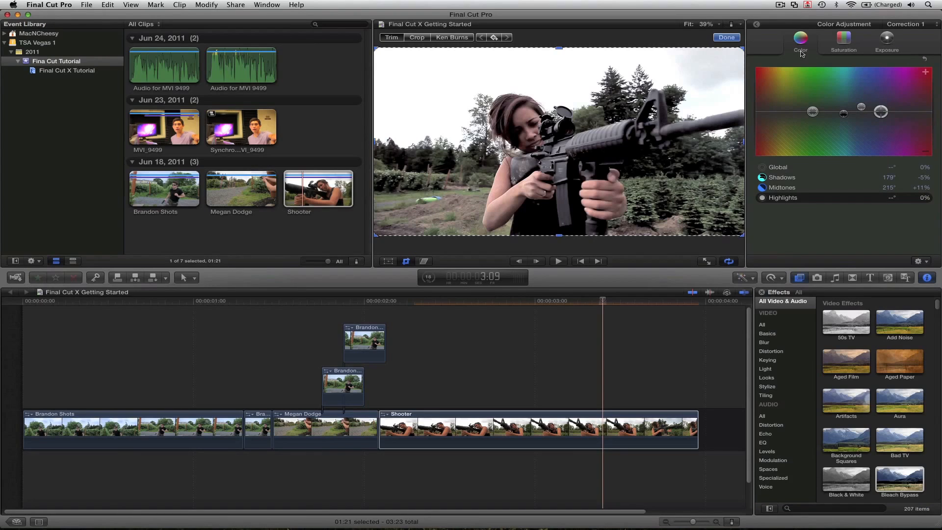